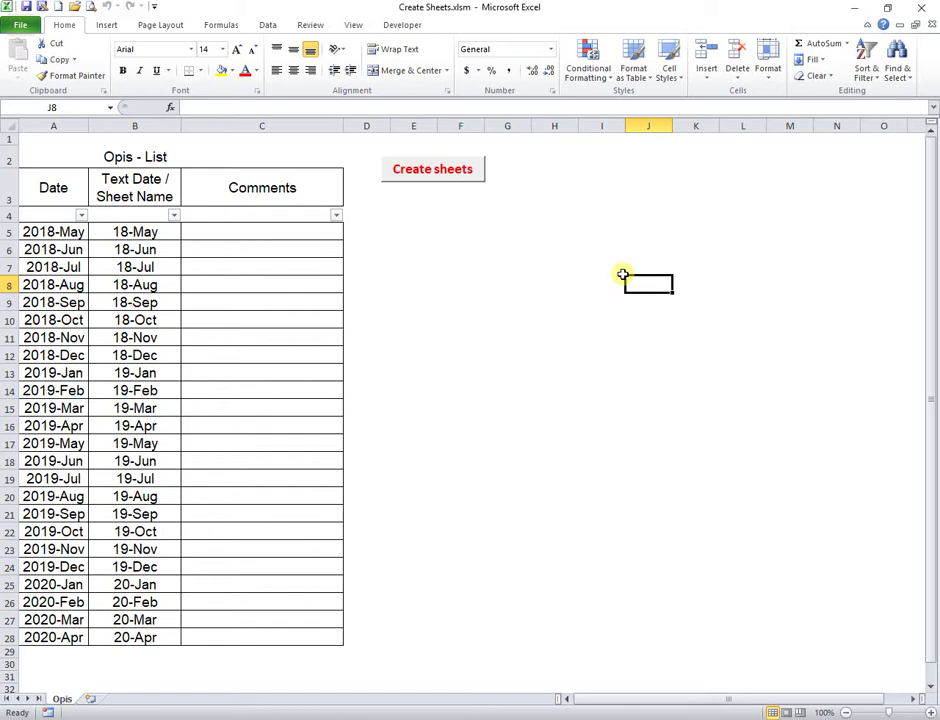
Step: Inspect the Opis month dates in column A and the TEXT sheet-name formula in column B
{"action": "left_click", "coordinate": [51, 230]}
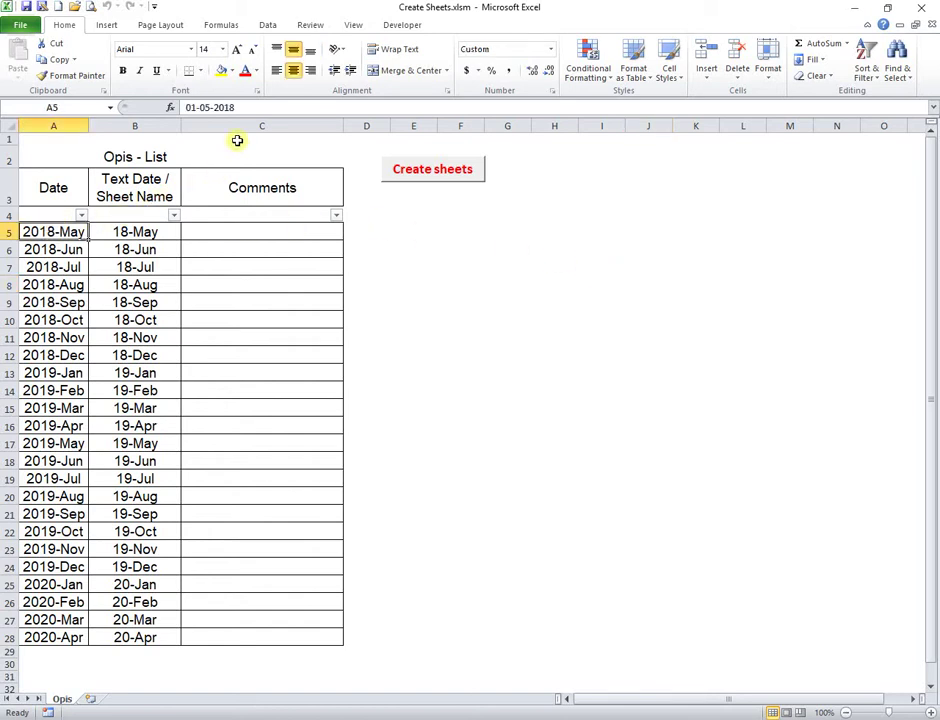
{"action": "left_click", "coordinate": [245, 106]}
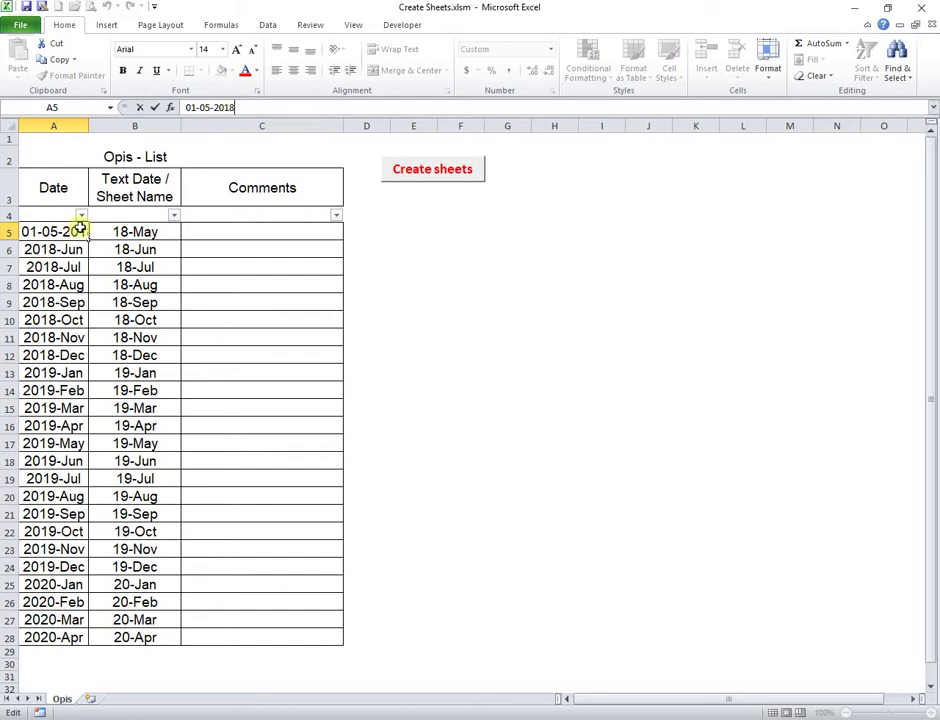
{"action": "left_click", "coordinate": [45, 250]}
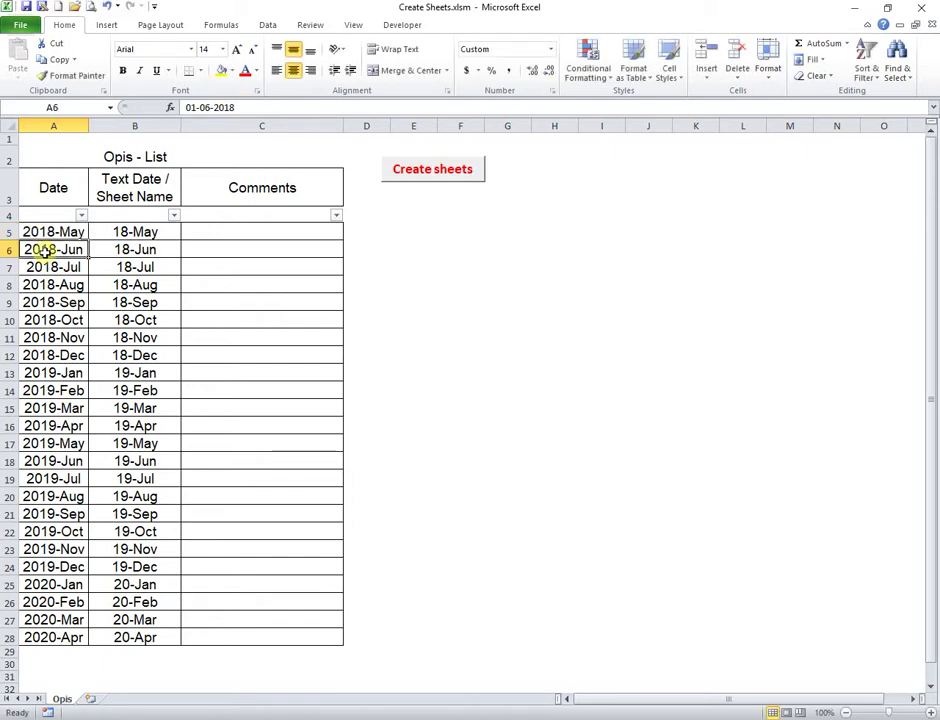
{"action": "left_click", "coordinate": [43, 266]}
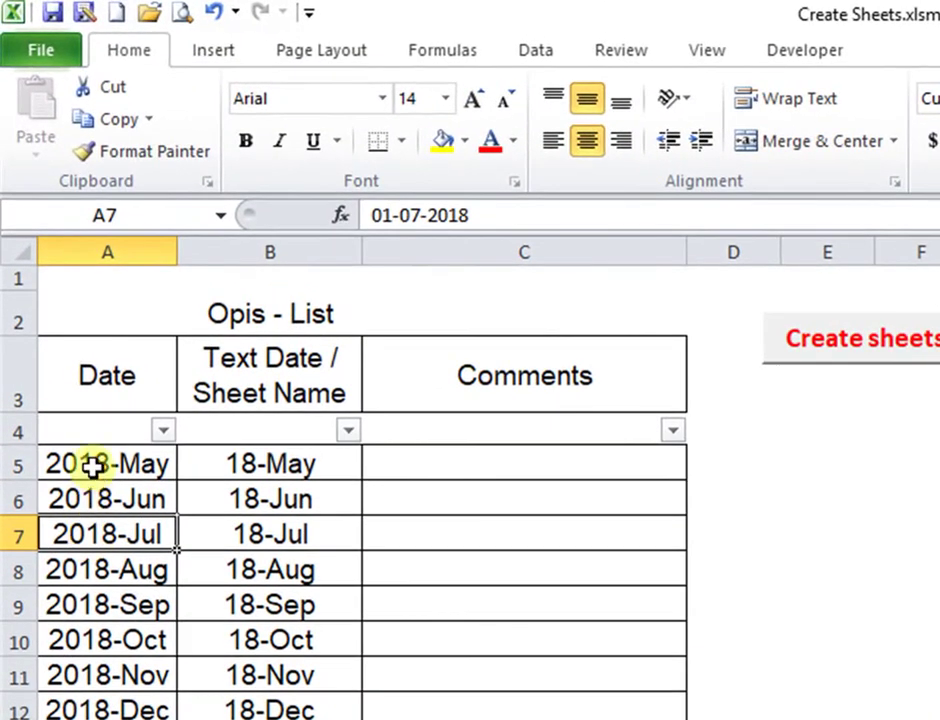
{"action": "left_click", "coordinate": [78, 383]}
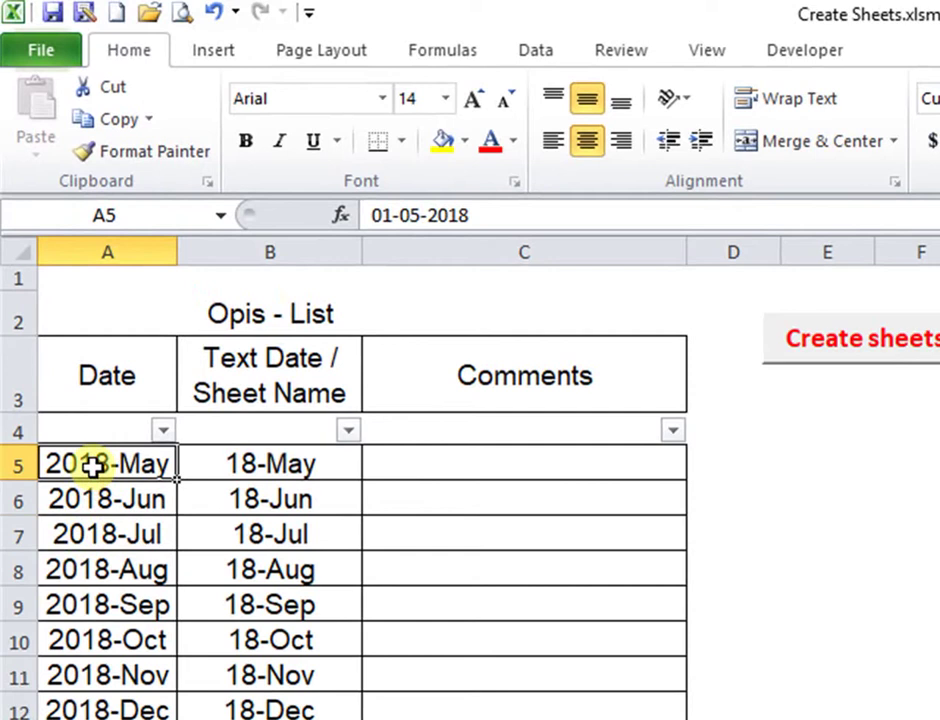
{"action": "left_click", "coordinate": [208, 460]}
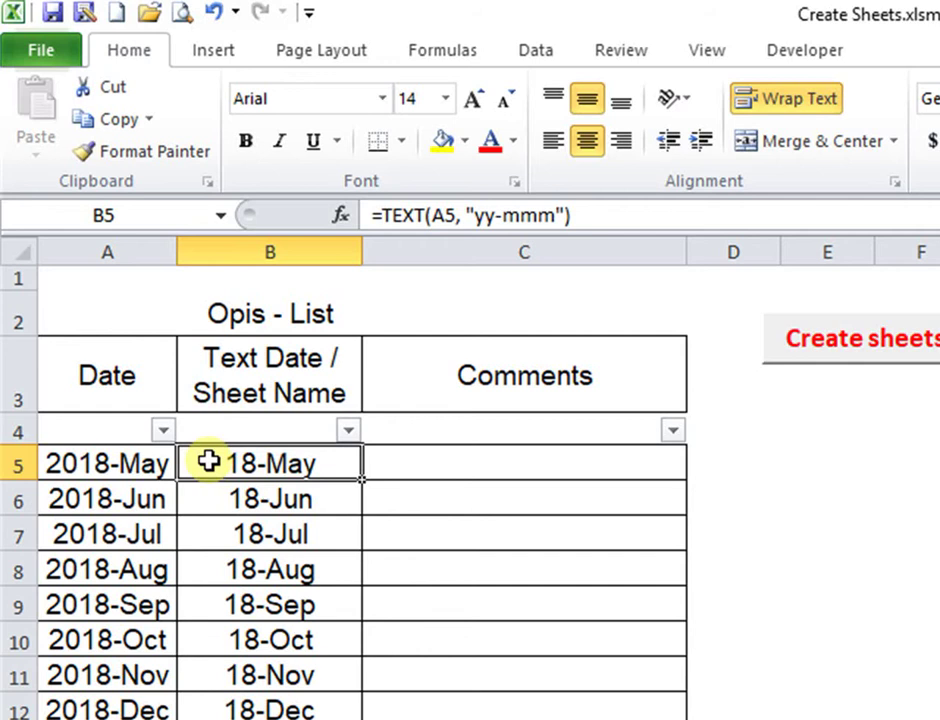
{"action": "key", "text": "ctrl+End"}
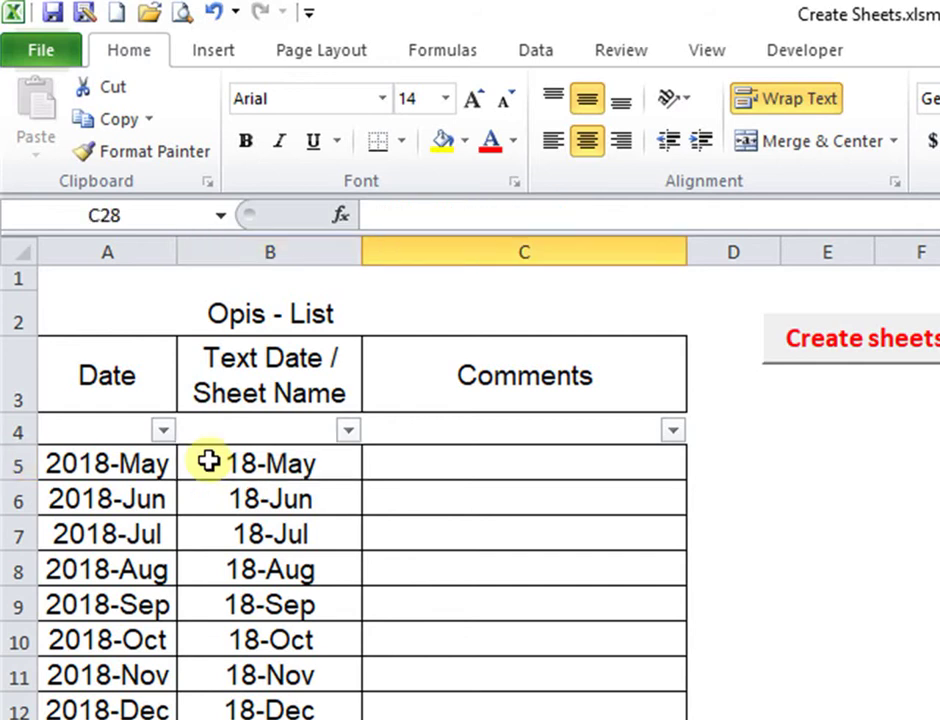
{"action": "left_click", "coordinate": [90, 463]}
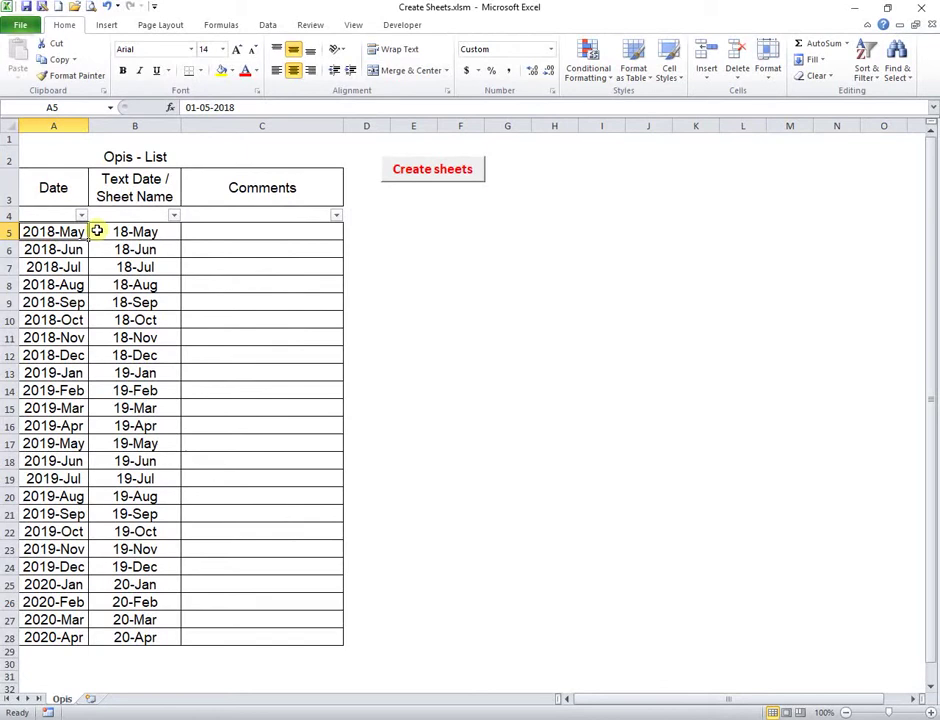
{"action": "left_click", "coordinate": [115, 228]}
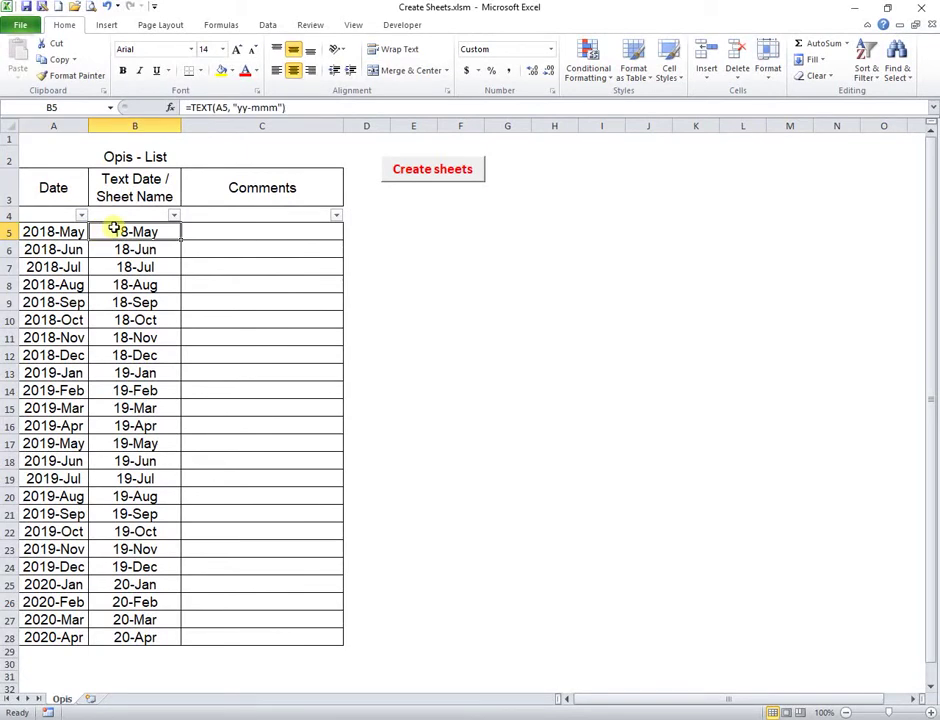
{"action": "key", "text": "ctrl+End"}
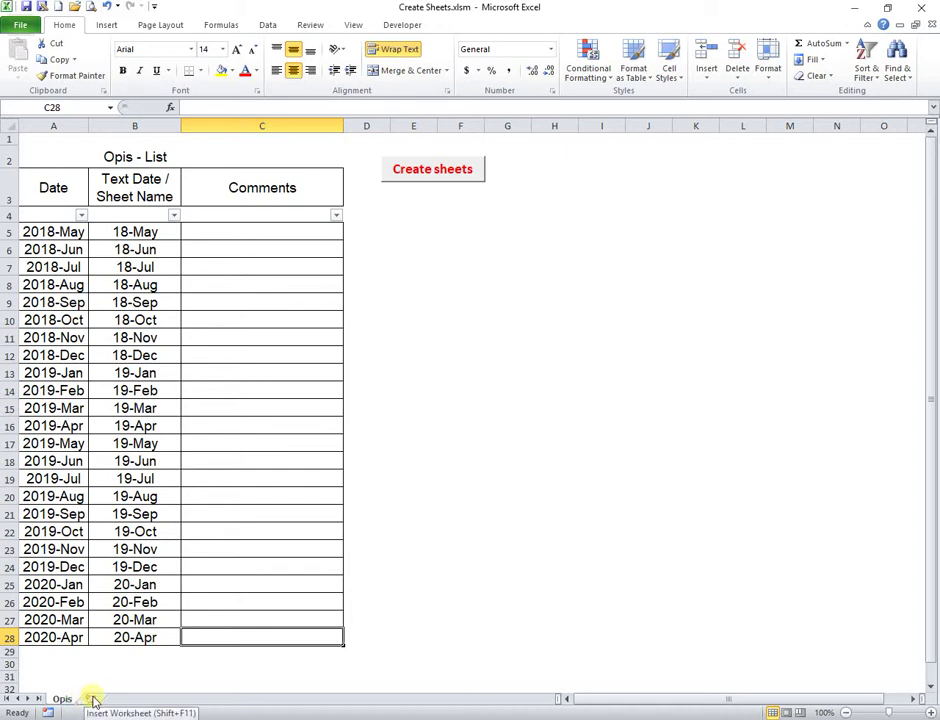
Step: Run Create sheets, then check the new 18-May sheet and its link from Opis
{"action": "left_click", "coordinate": [416, 171]}
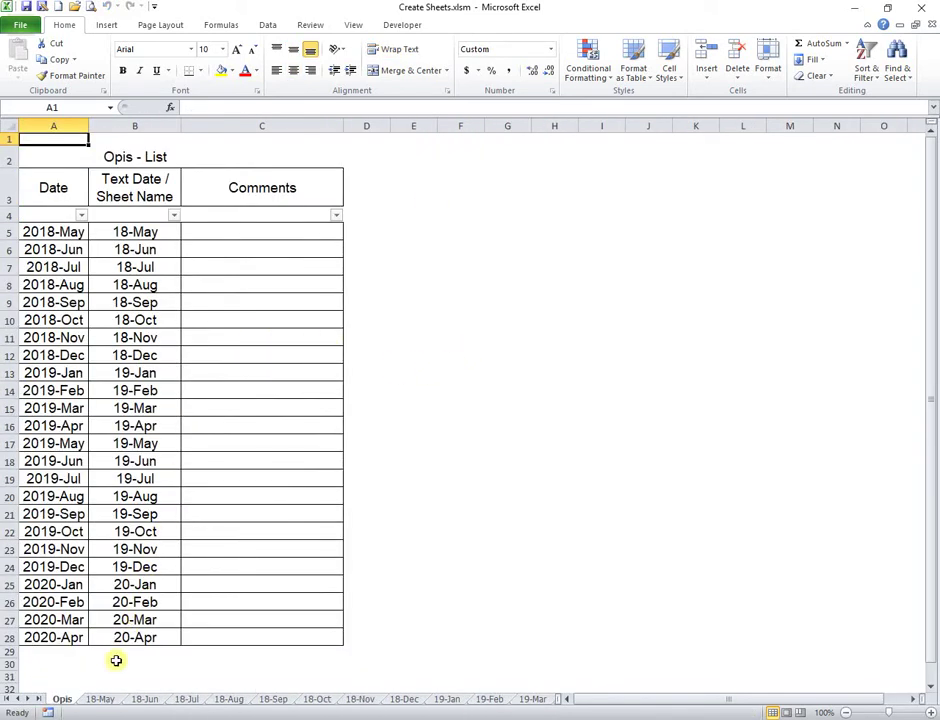
{"action": "left_click", "coordinate": [100, 698]}
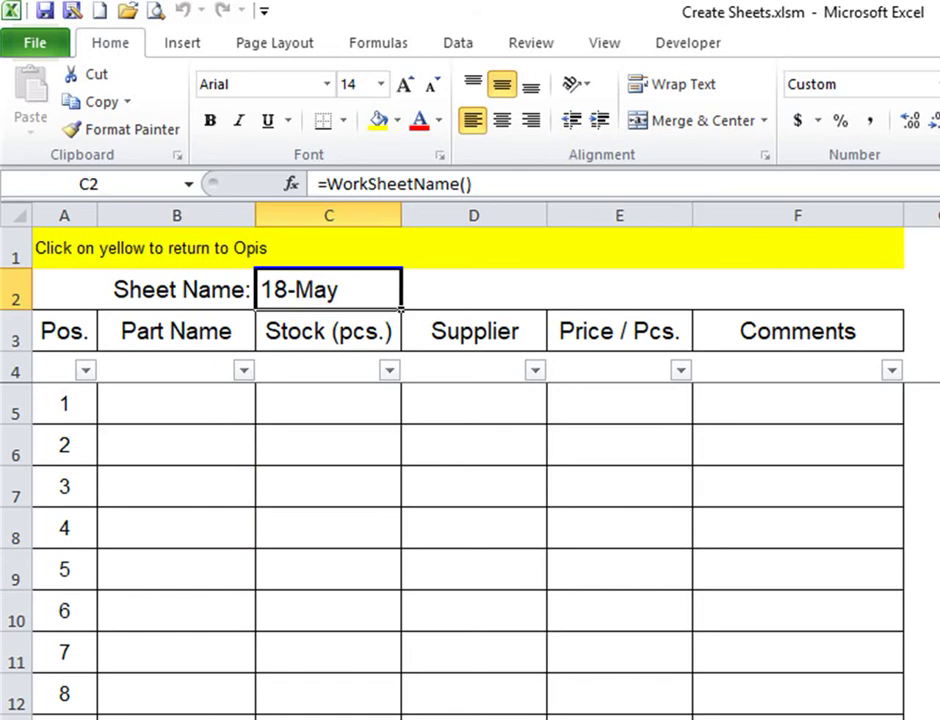
{"action": "left_click", "coordinate": [252, 253]}
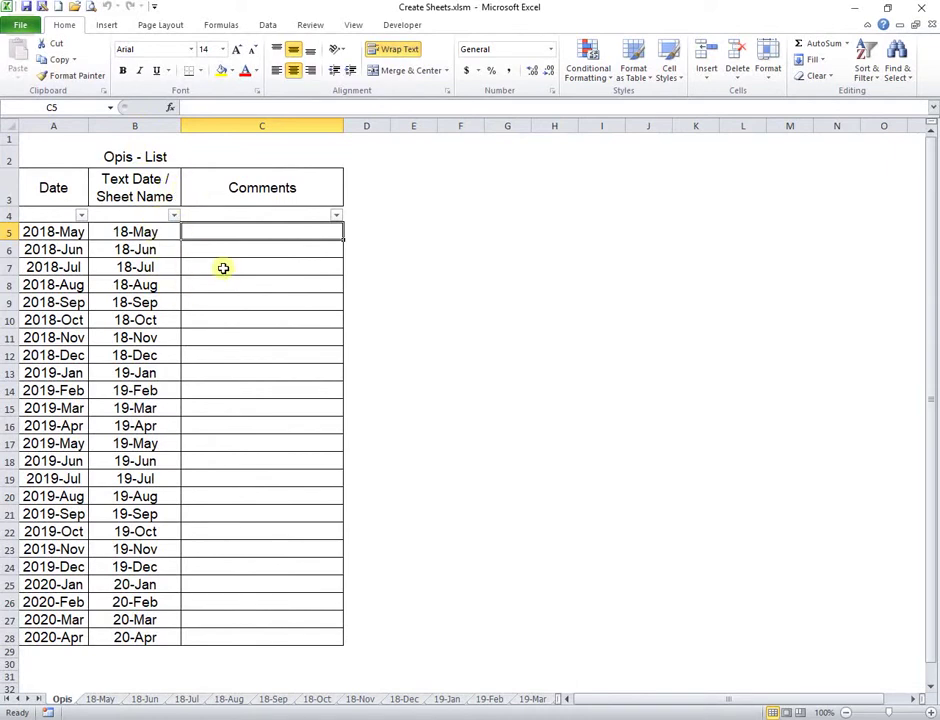
{"action": "left_click", "coordinate": [153, 232]}
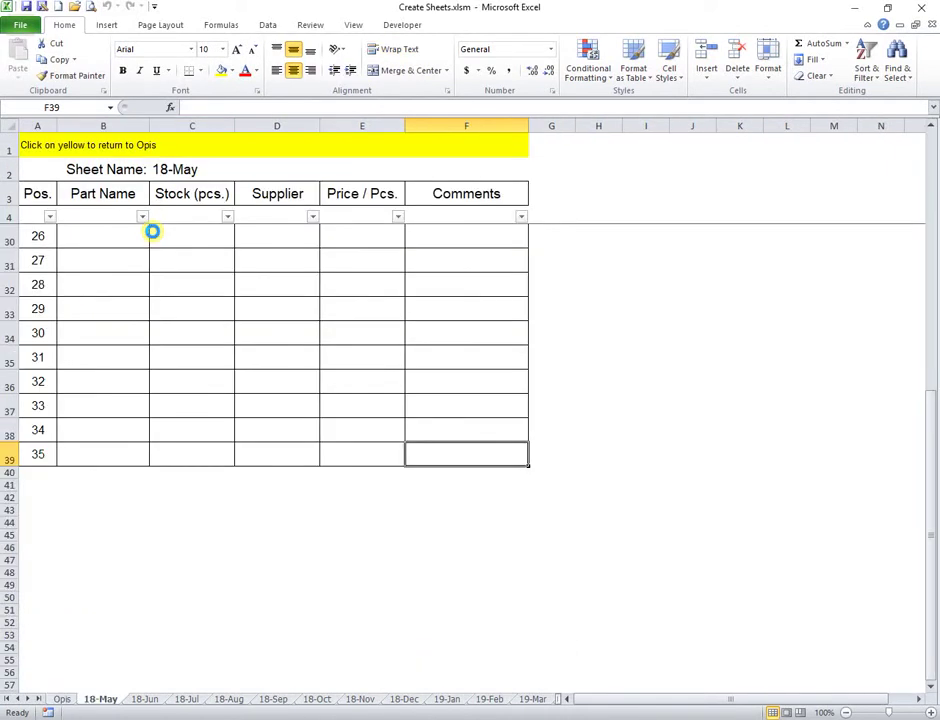
{"action": "left_click", "coordinate": [453, 146]}
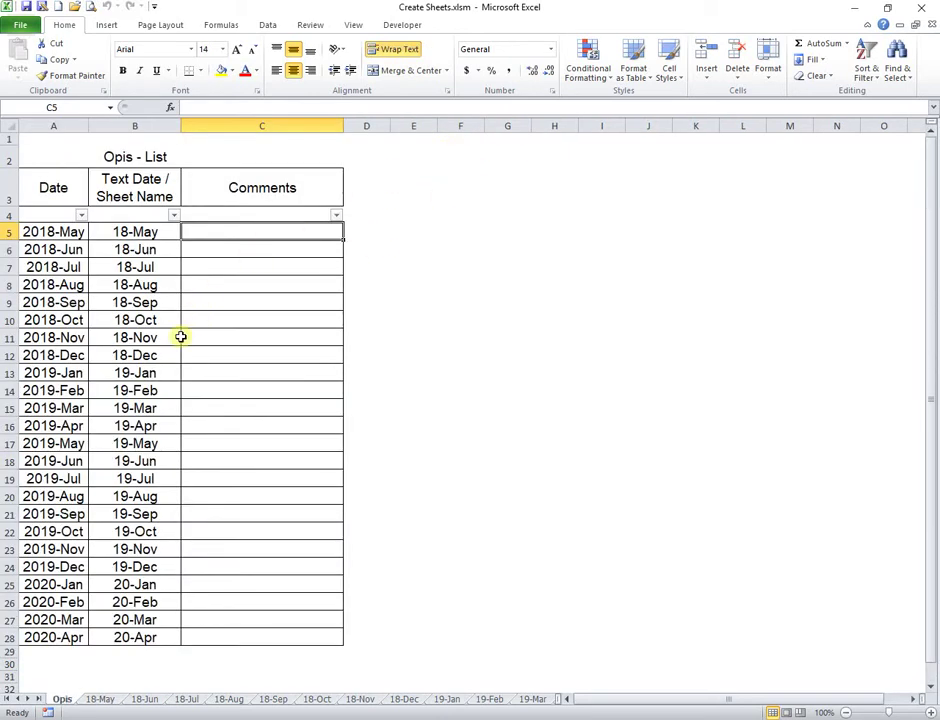
Step: Test the 18-Dec and 20-Jan links, their yellow return banners, and the C2 sheet-name formula
{"action": "left_click", "coordinate": [145, 357]}
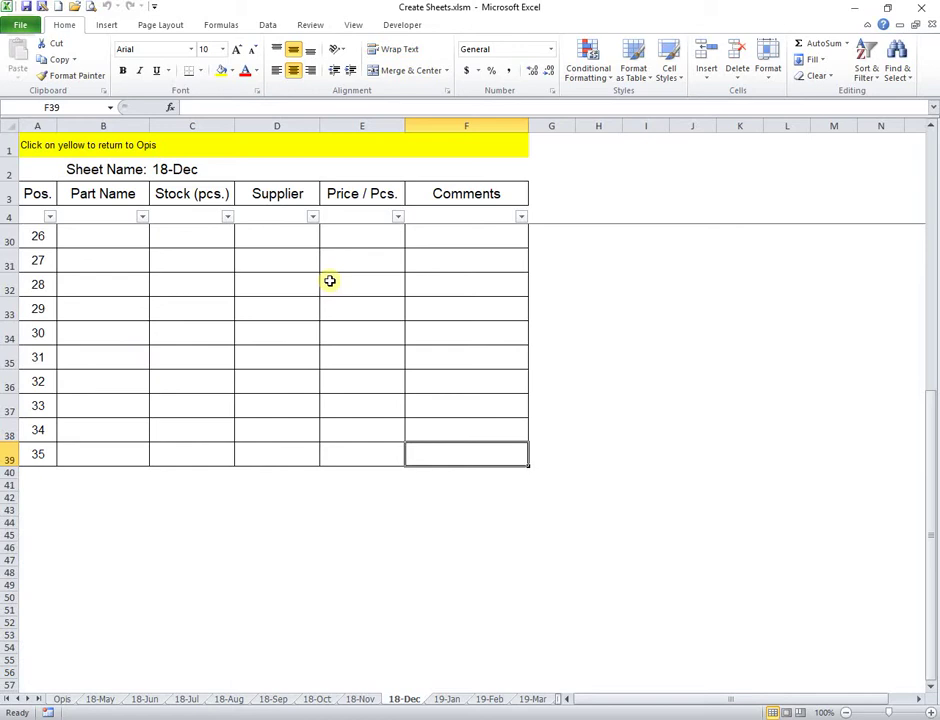
{"action": "scroll", "coordinate": [438, 319], "scroll_direction": "up", "scroll_amount": 8}
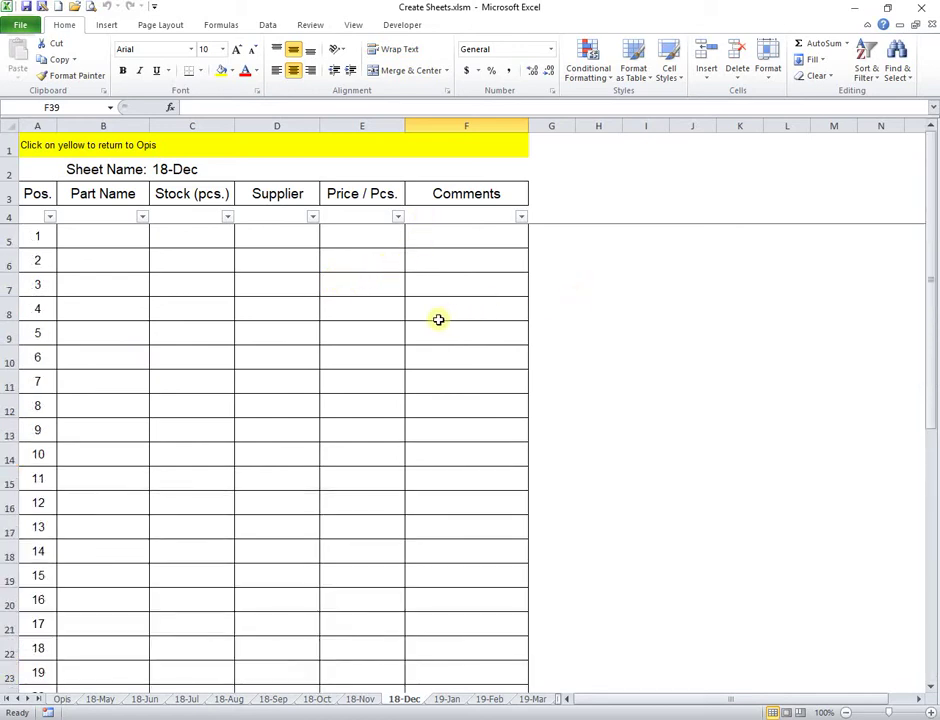
{"action": "left_click", "coordinate": [360, 149]}
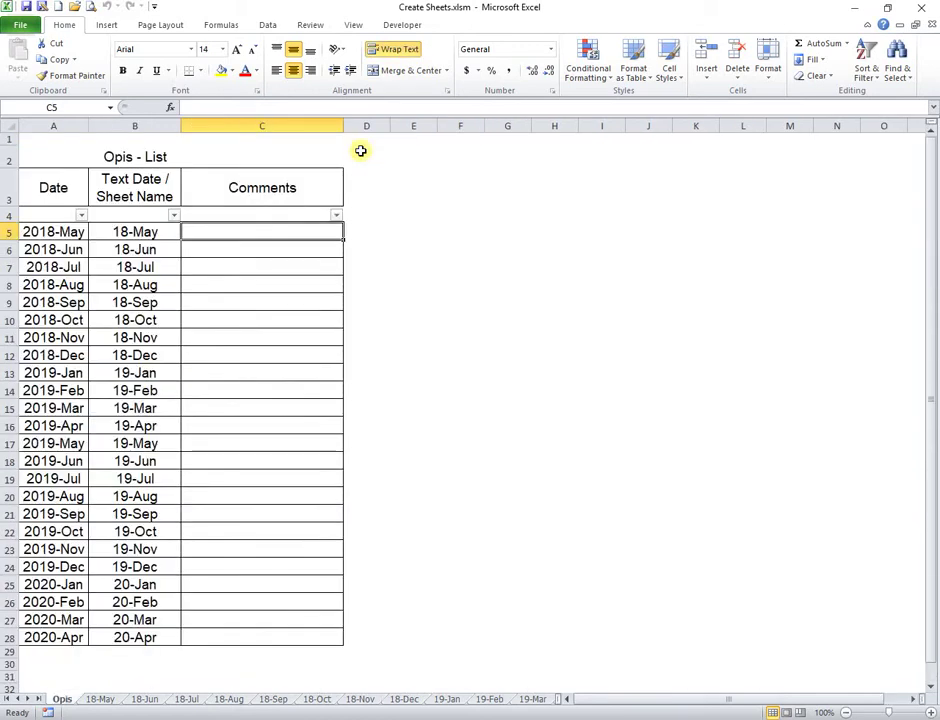
{"action": "left_click", "coordinate": [126, 587]}
{"action": "scroll", "coordinate": [420, 345], "scroll_direction": "up", "scroll_amount": 8}
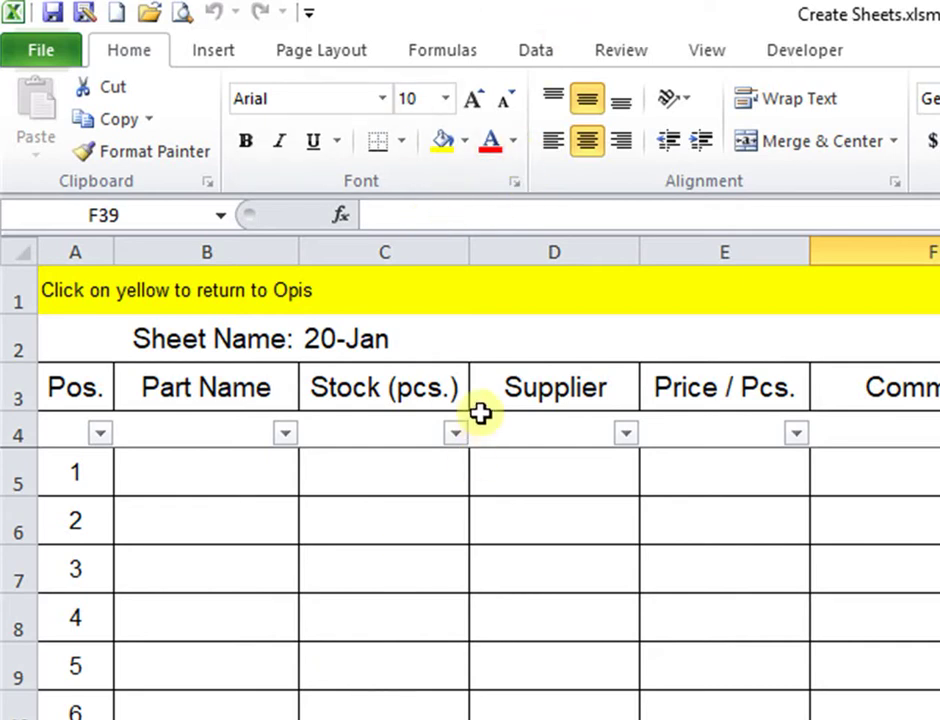
{"action": "left_click", "coordinate": [423, 350]}
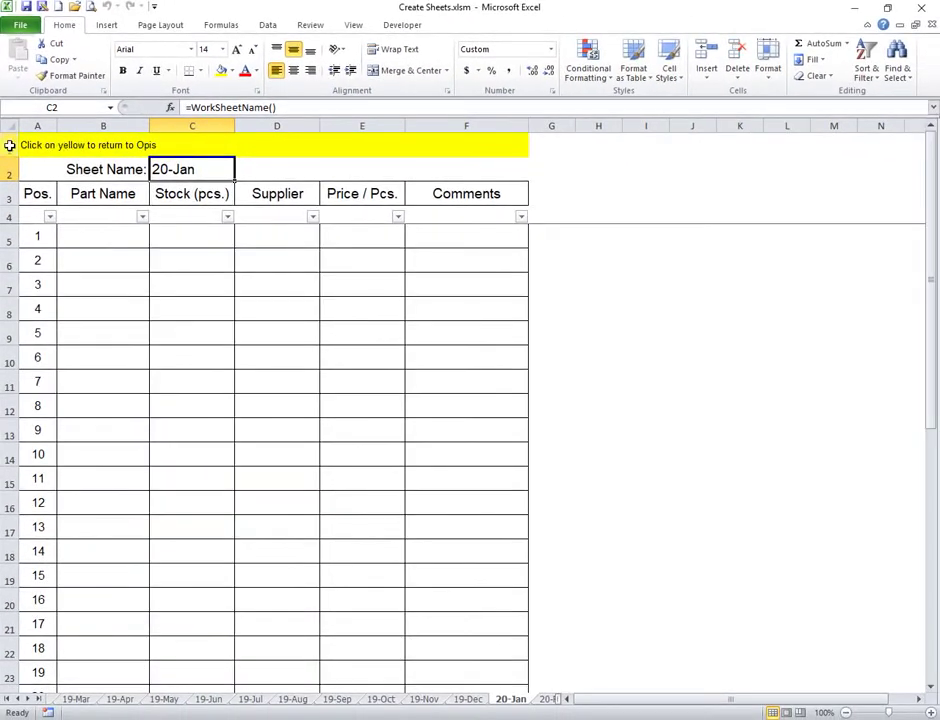
{"action": "left_click", "coordinate": [29, 143]}
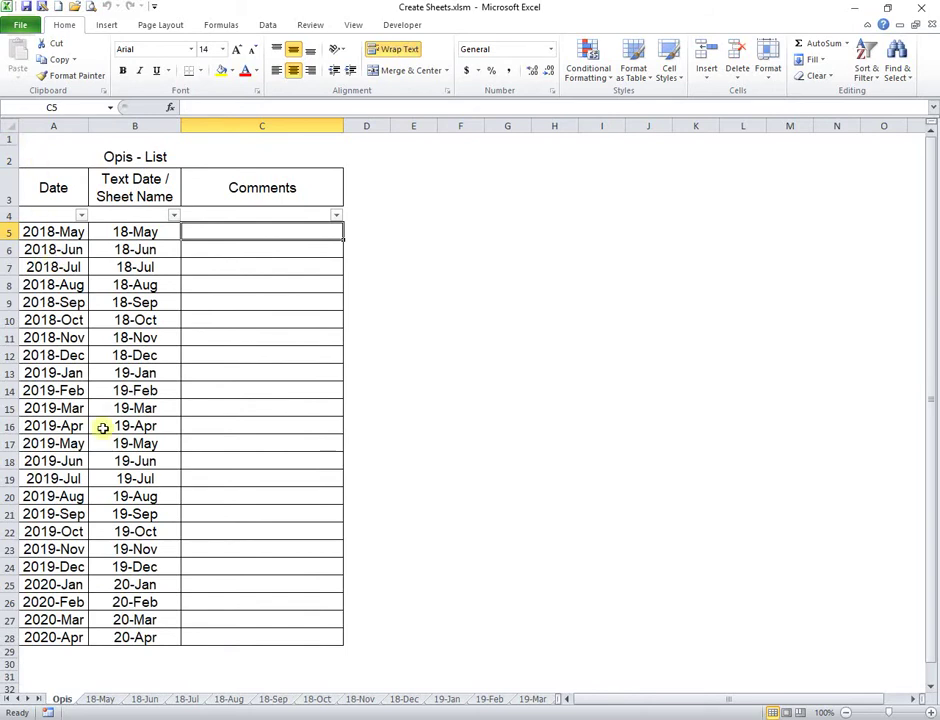
Step: Follow the 19-Apr link and show that sheet in print preview
{"action": "left_click", "coordinate": [115, 426]}
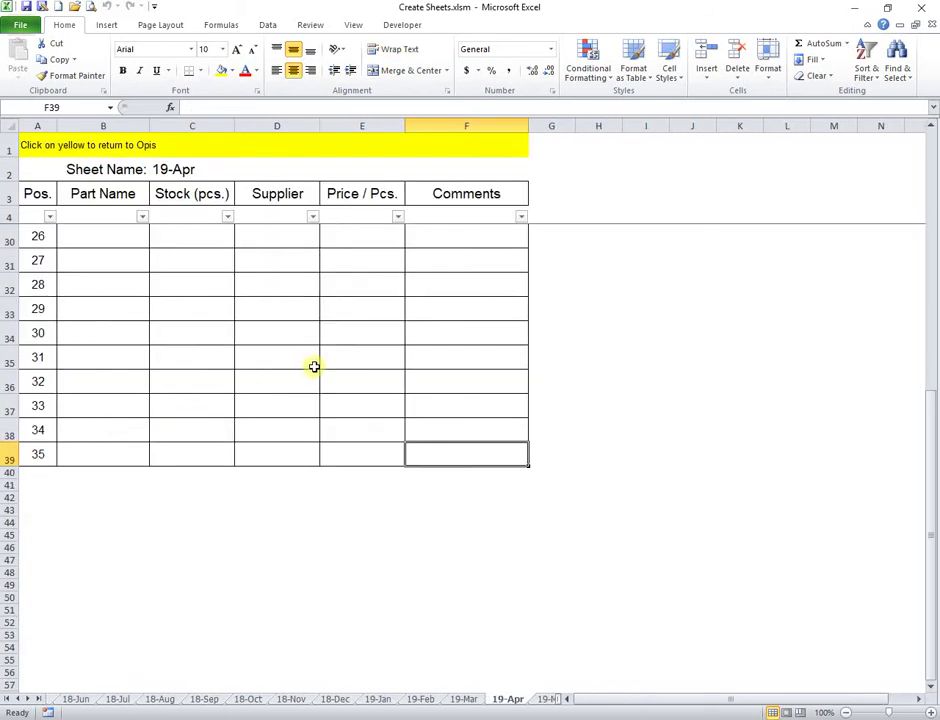
{"action": "scroll", "coordinate": [325, 369], "scroll_direction": "up", "scroll_amount": 8}
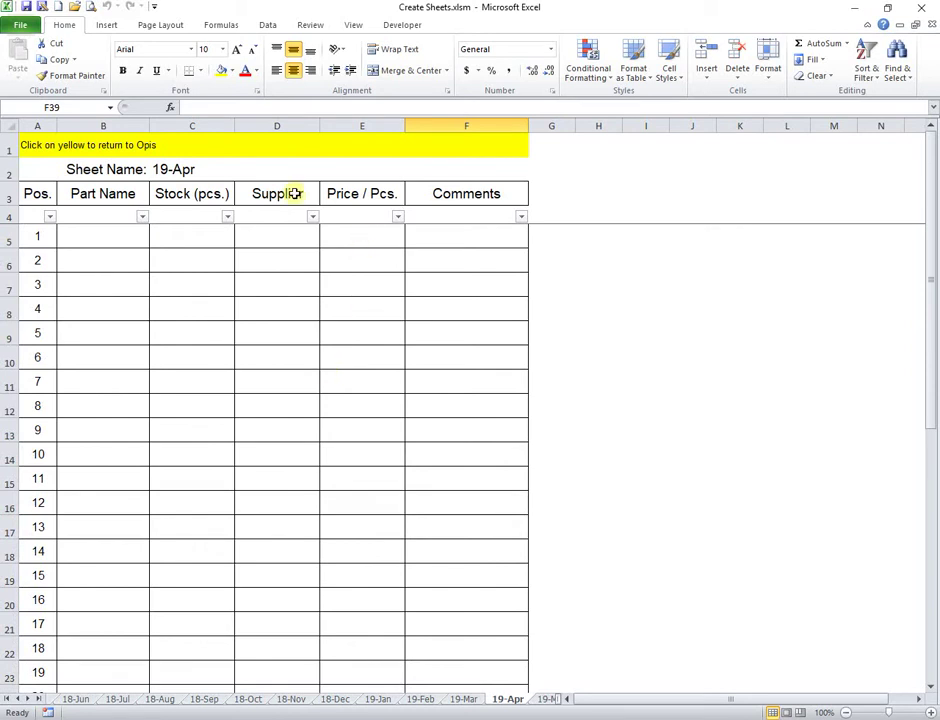
{"action": "left_click", "coordinate": [89, 7]}
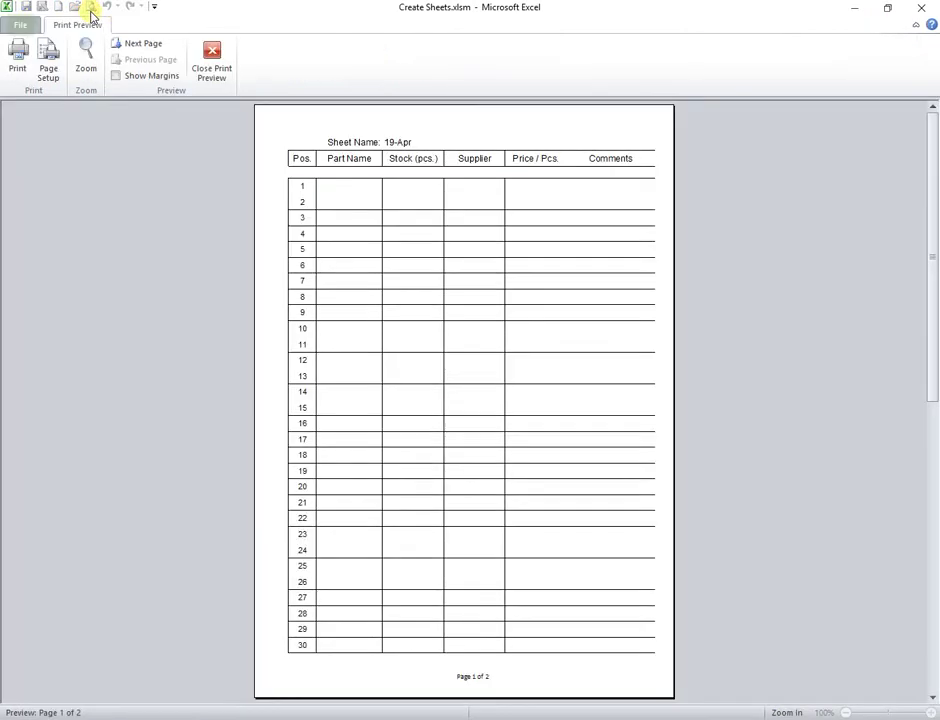
Step: Show margins in the 19-Apr print preview, close it, and return to Opis
{"action": "left_click", "coordinate": [115, 77]}
{"action": "scroll", "coordinate": [401, 259], "scroll_direction": "down", "scroll_amount": 2}
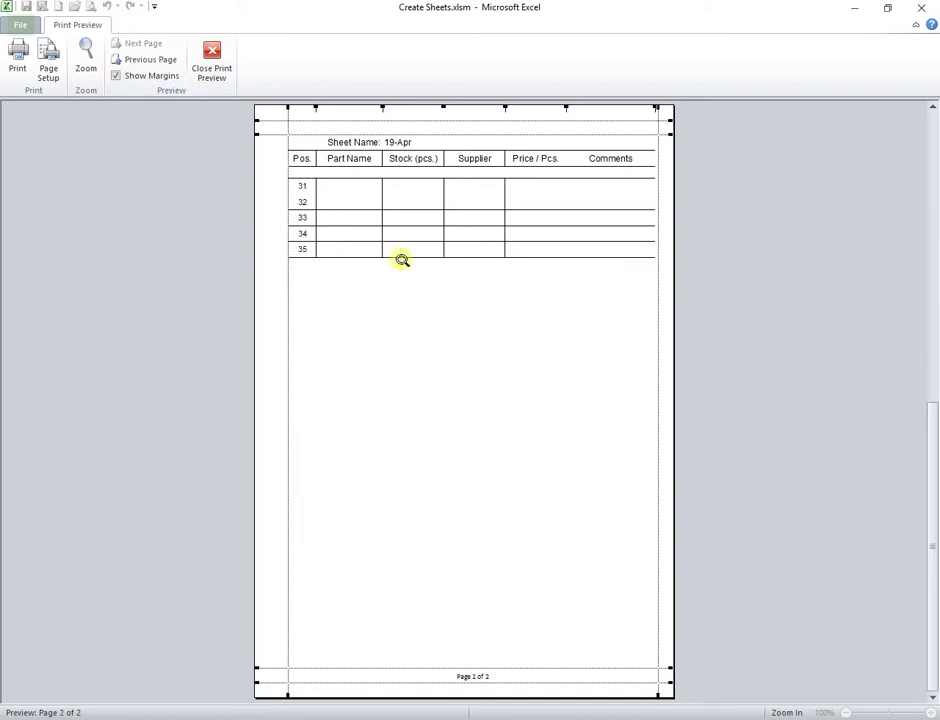
{"action": "scroll", "coordinate": [401, 259], "scroll_direction": "up", "scroll_amount": 2}
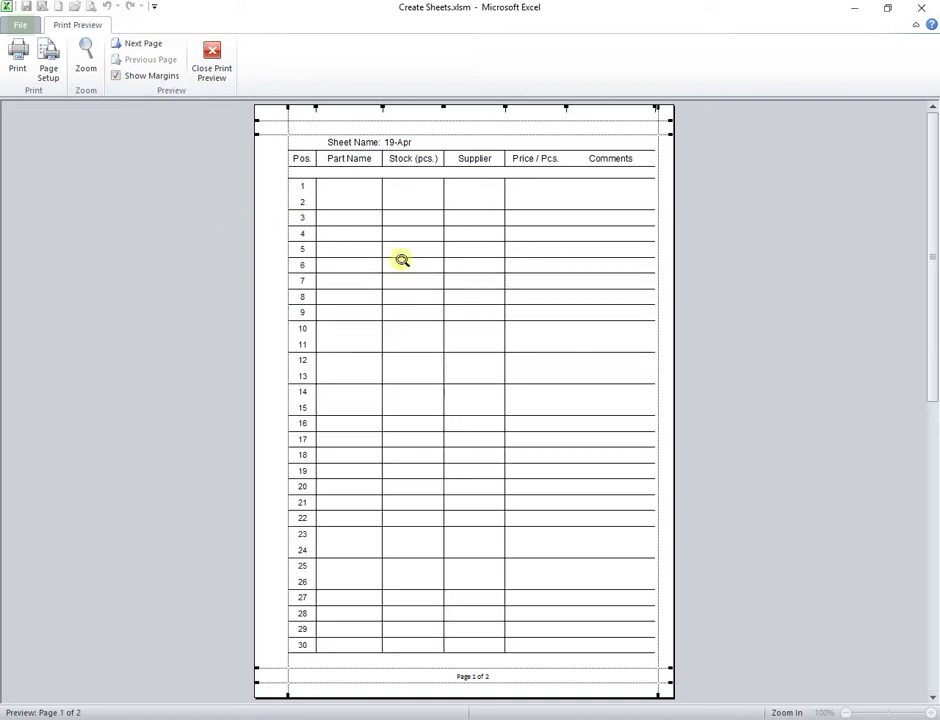
{"action": "left_click", "coordinate": [211, 60]}
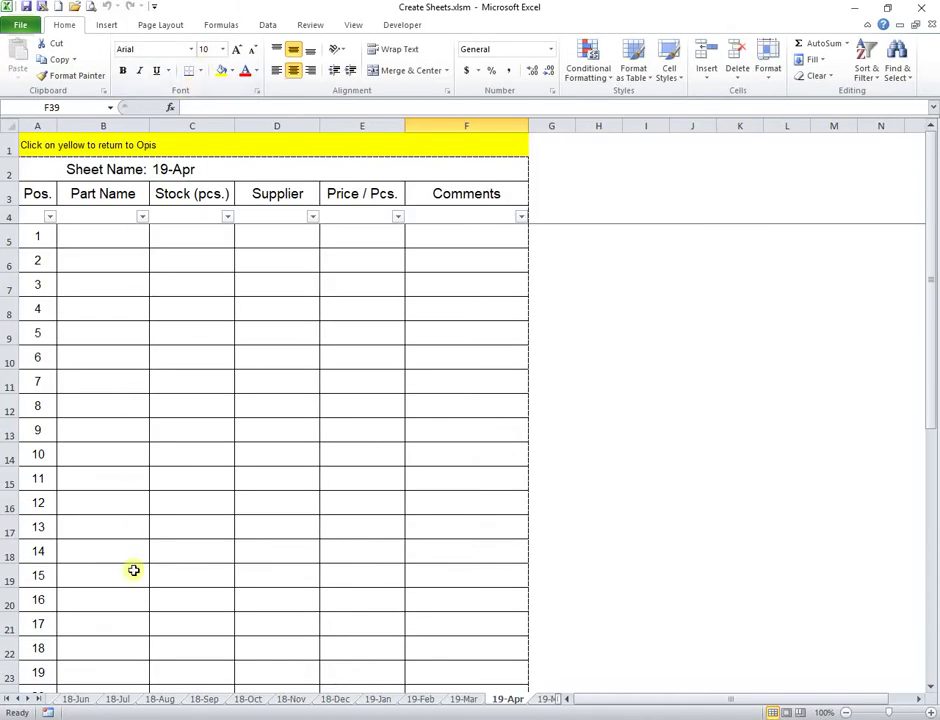
{"action": "left_click", "coordinate": [344, 141]}
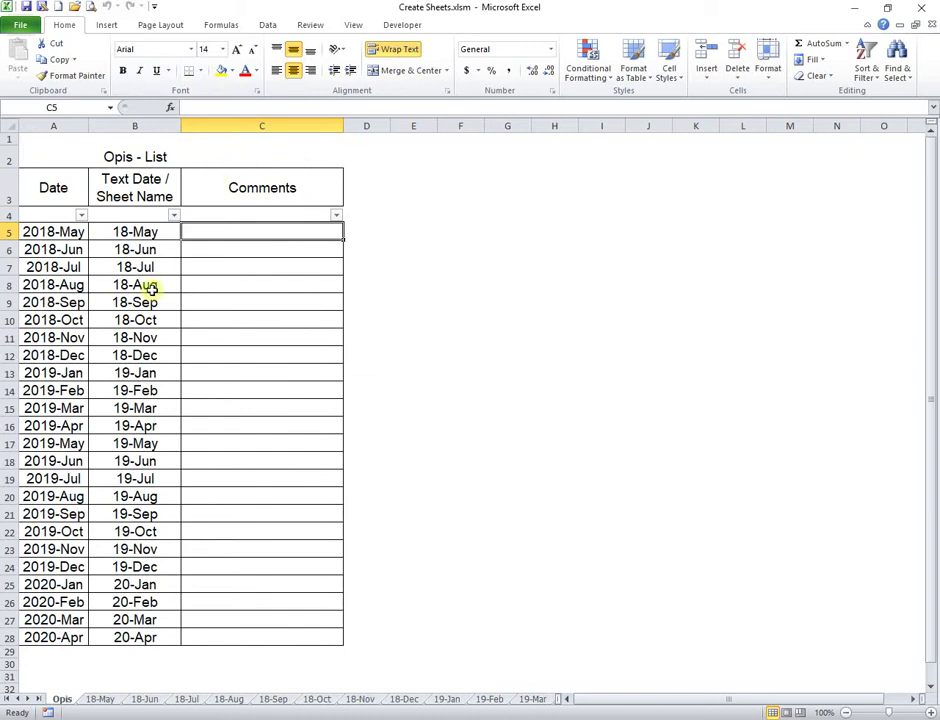
Step: Preview the 20-Apr sheet's two printed pages, then close the preview and return to Opis
{"action": "left_click", "coordinate": [131, 637]}
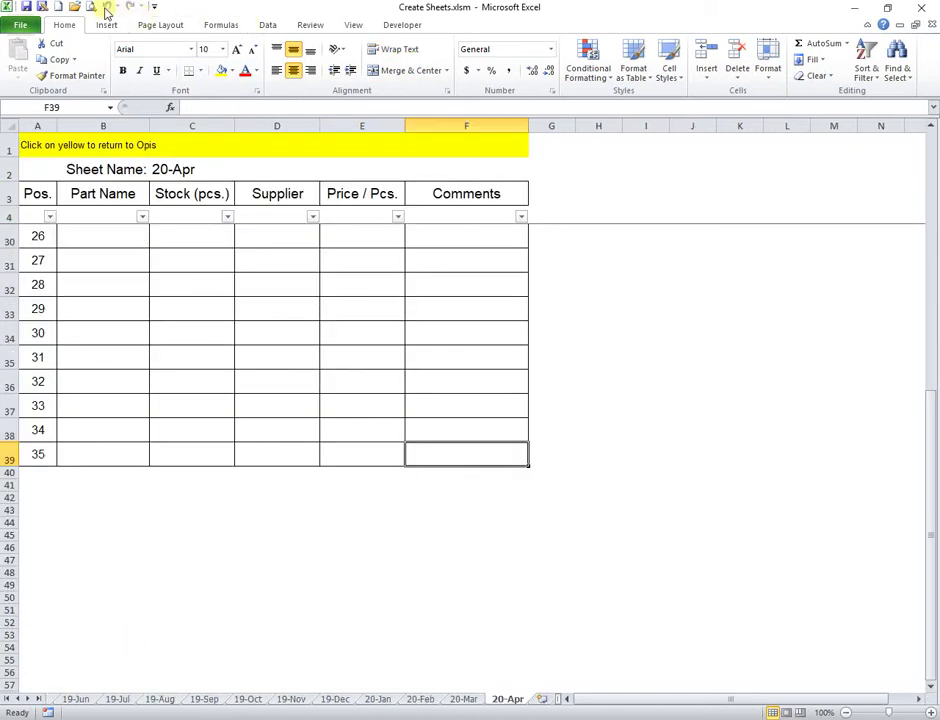
{"action": "left_click", "coordinate": [91, 7]}
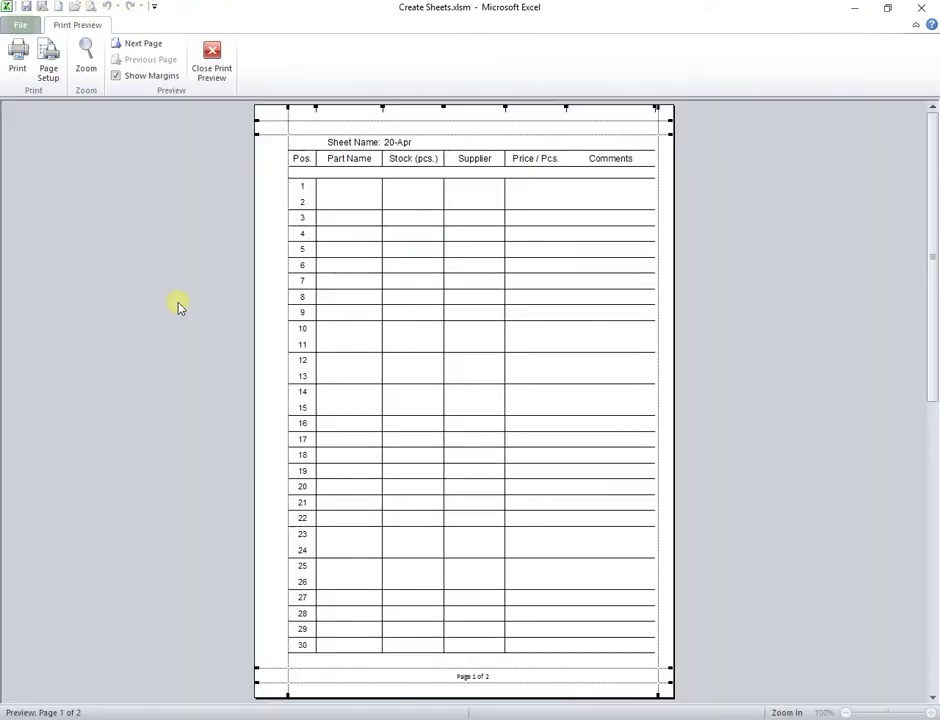
{"action": "scroll", "coordinate": [388, 484], "scroll_direction": "down", "scroll_amount": 1}
{"action": "scroll", "coordinate": [388, 484], "scroll_direction": "up", "scroll_amount": 1}
{"action": "left_click", "coordinate": [215, 56]}
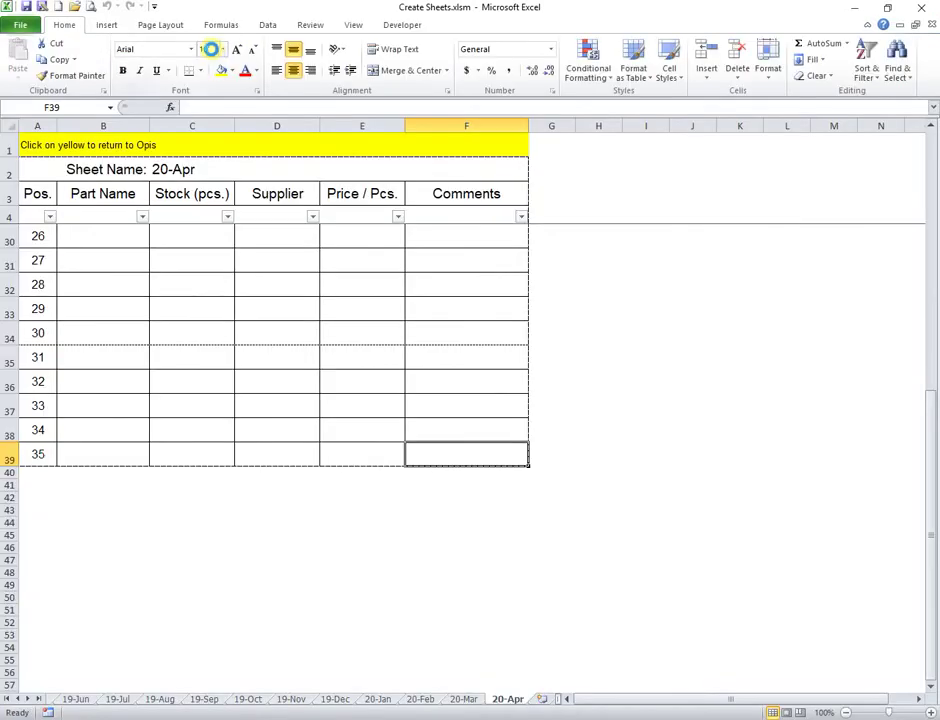
{"action": "left_click", "coordinate": [257, 146]}
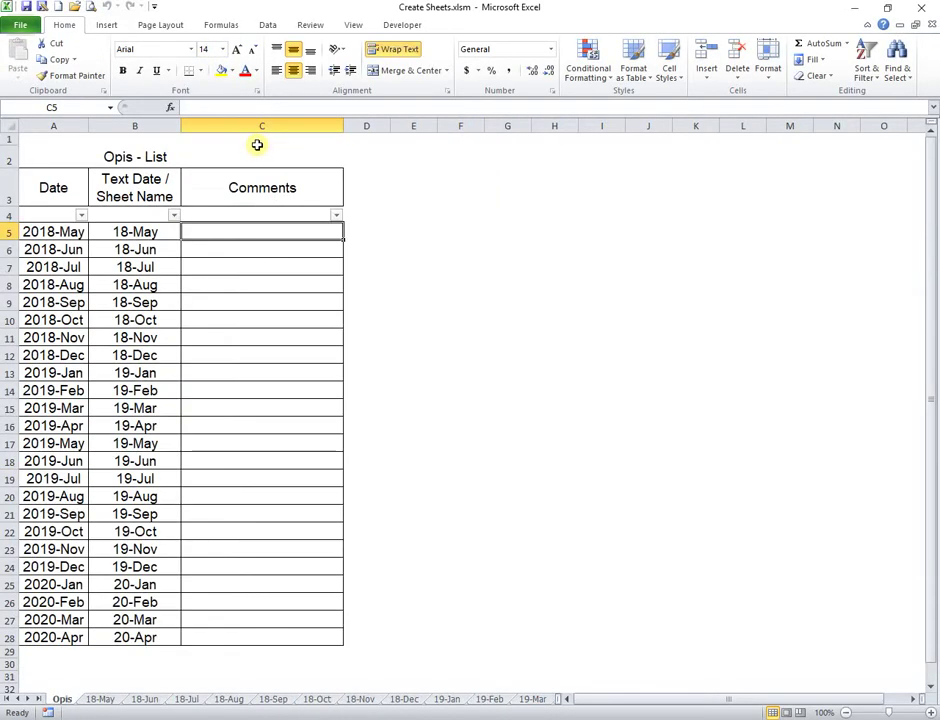
Step: Open the Opis sheet's code, resize the editor window, and highlight the b5:b28 range and strName
{"action": "right_click", "coordinate": [60, 699]}
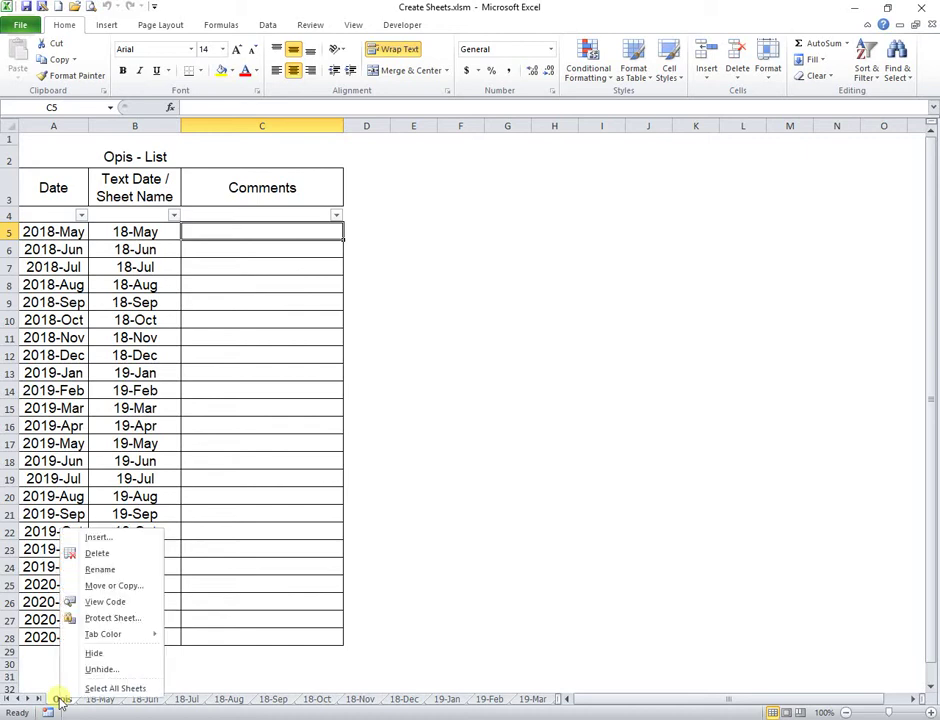
{"action": "left_click", "coordinate": [100, 602]}
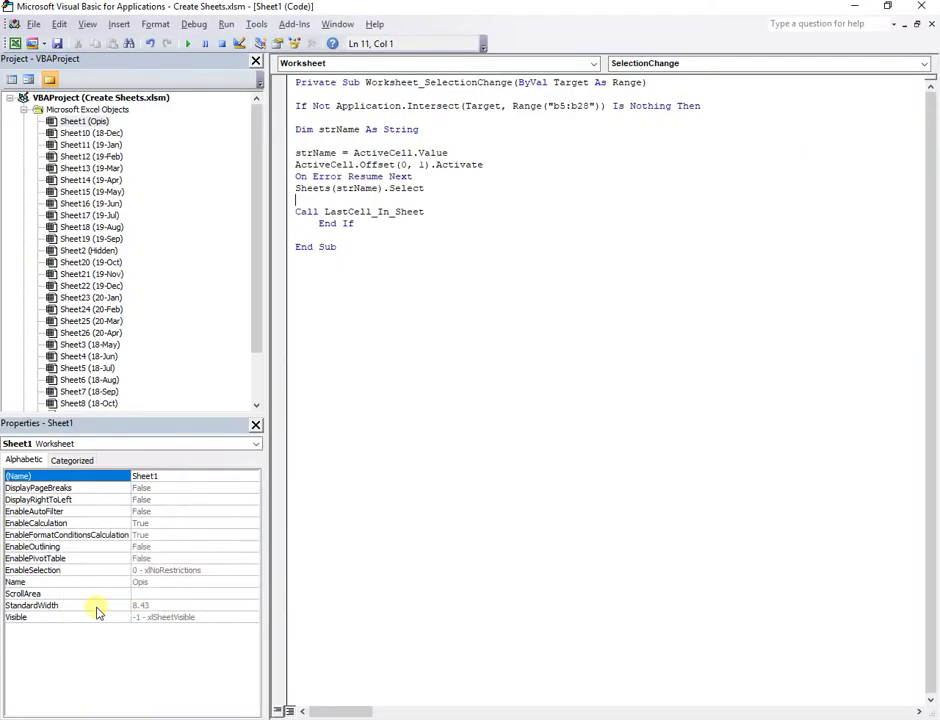
{"action": "left_click", "coordinate": [97, 126]}
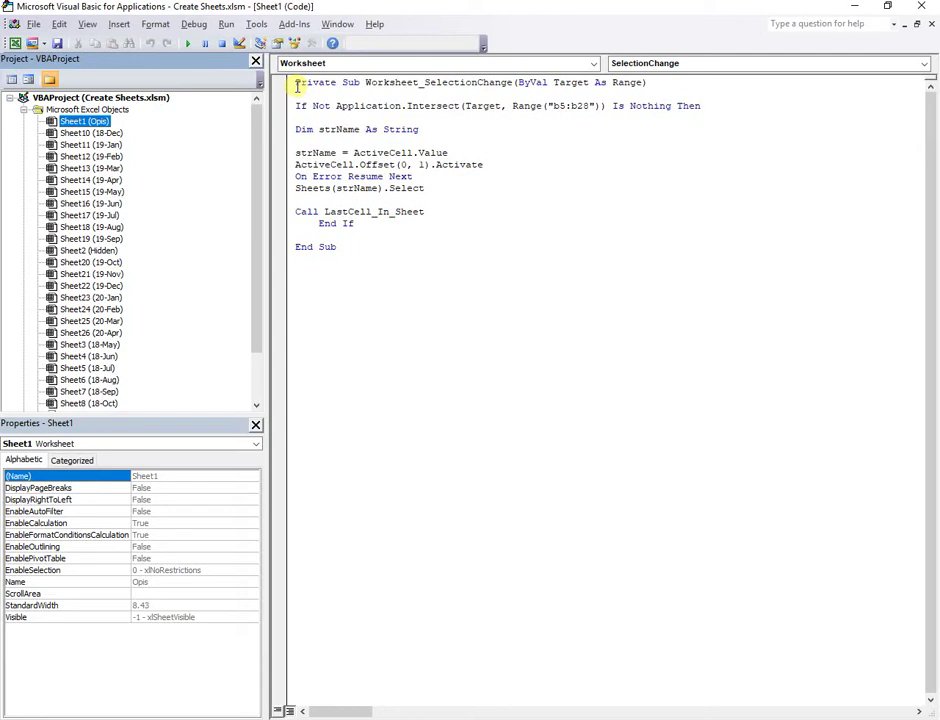
{"action": "double_click", "coordinate": [522, 17]}
{"action": "left_click_drag", "start_coordinate": [606, 85], "coordinate": [644, 89]}
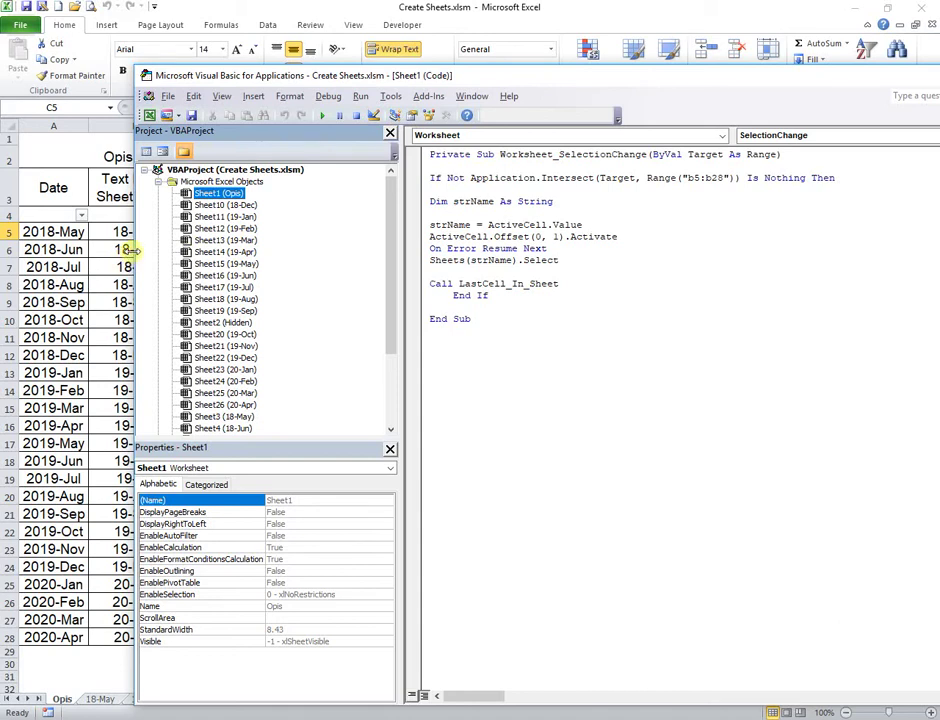
{"action": "left_click_drag", "start_coordinate": [133, 250], "coordinate": [330, 250]}
{"action": "left_click_drag", "start_coordinate": [450, 76], "coordinate": [520, 143]}
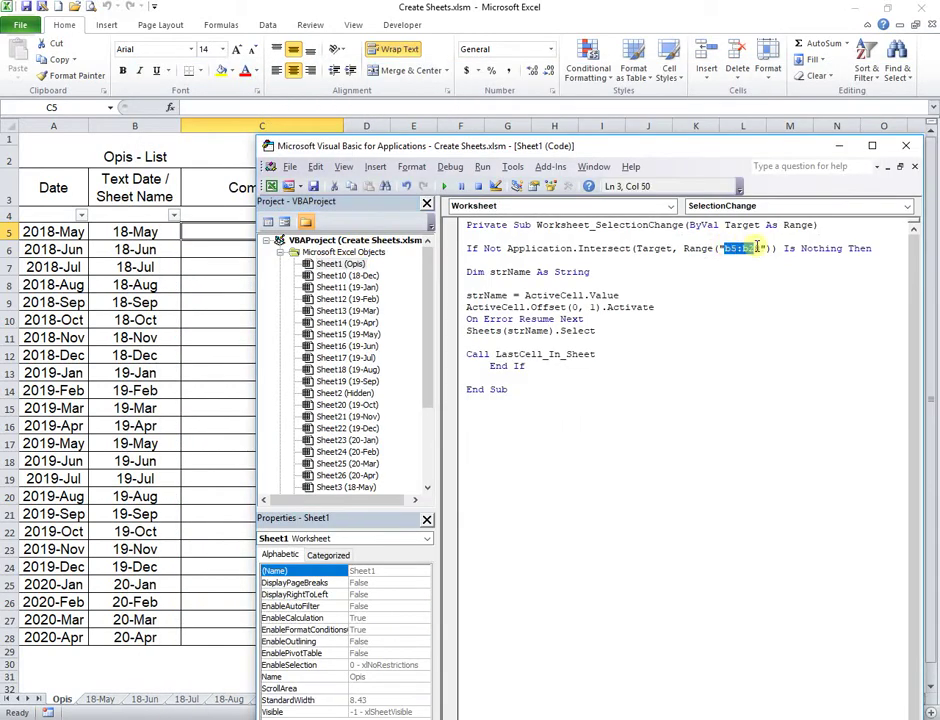
{"action": "left_click_drag", "start_coordinate": [724, 248], "coordinate": [762, 248]}
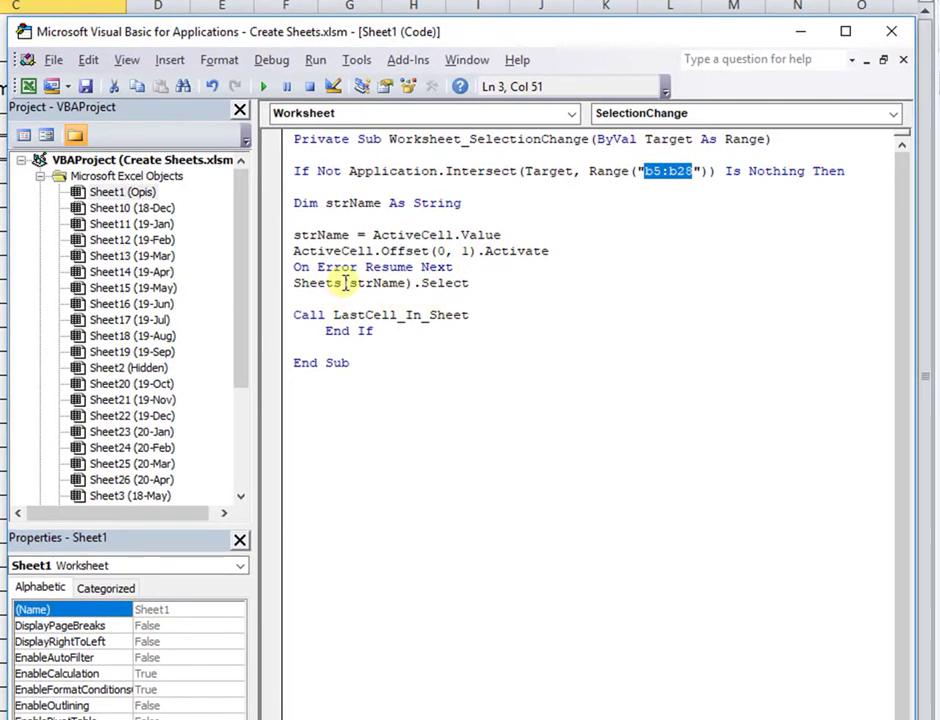
{"action": "double_click", "coordinate": [385, 283]}
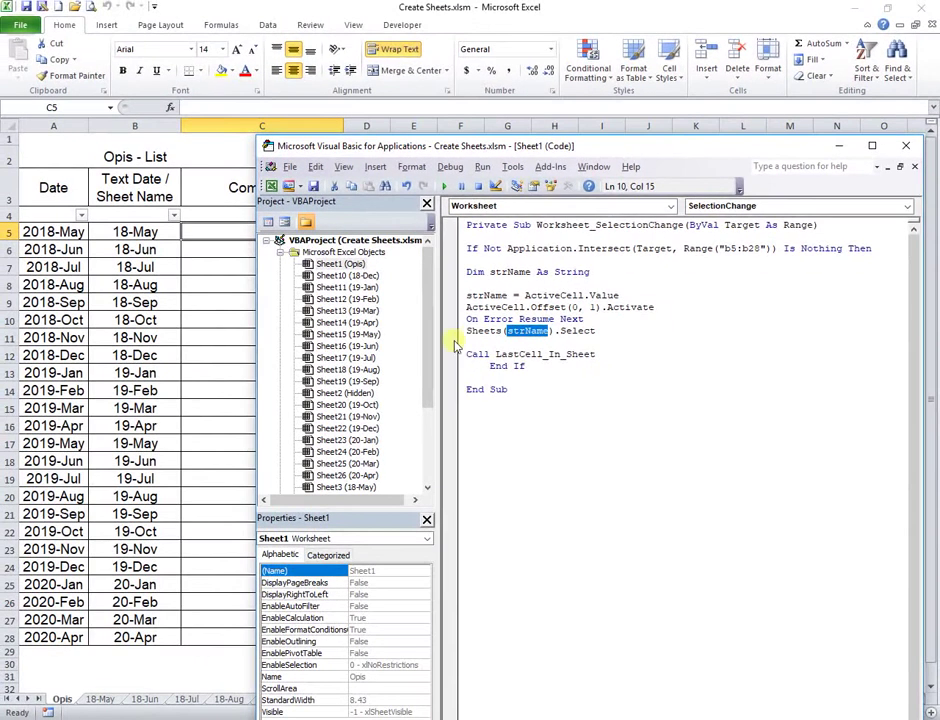
Step: View the code of the 18-Dec, 19-Jan, 19-Feb, 19-Apr and Hidden sheets in turn
{"action": "double_click", "coordinate": [359, 281]}
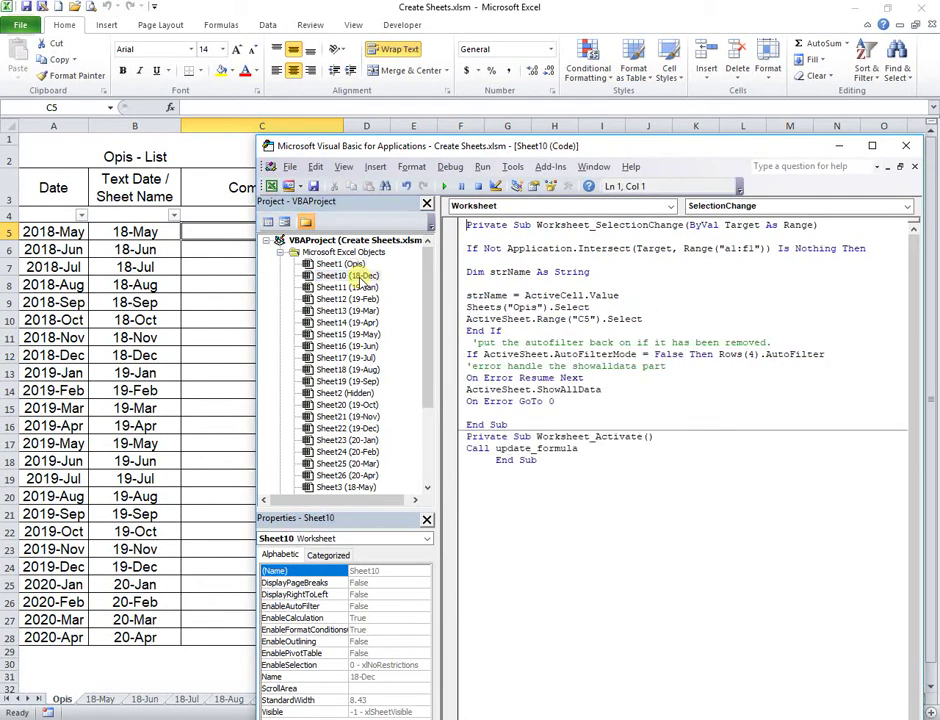
{"action": "double_click", "coordinate": [356, 287]}
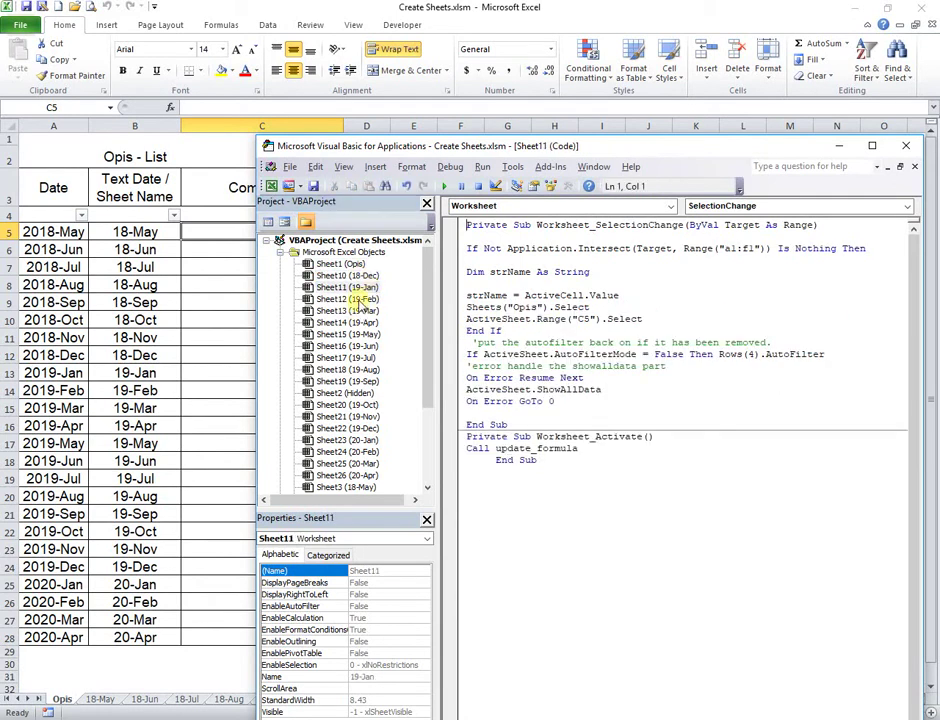
{"action": "double_click", "coordinate": [360, 299]}
{"action": "double_click", "coordinate": [362, 322]}
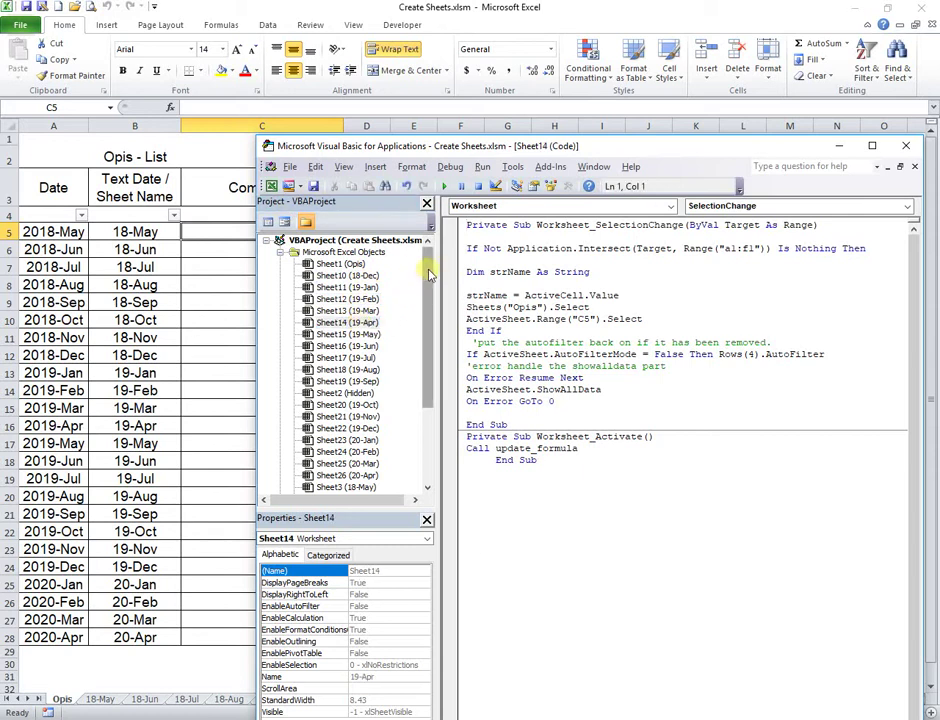
{"action": "left_click_drag", "start_coordinate": [428, 272], "coordinate": [421, 388]}
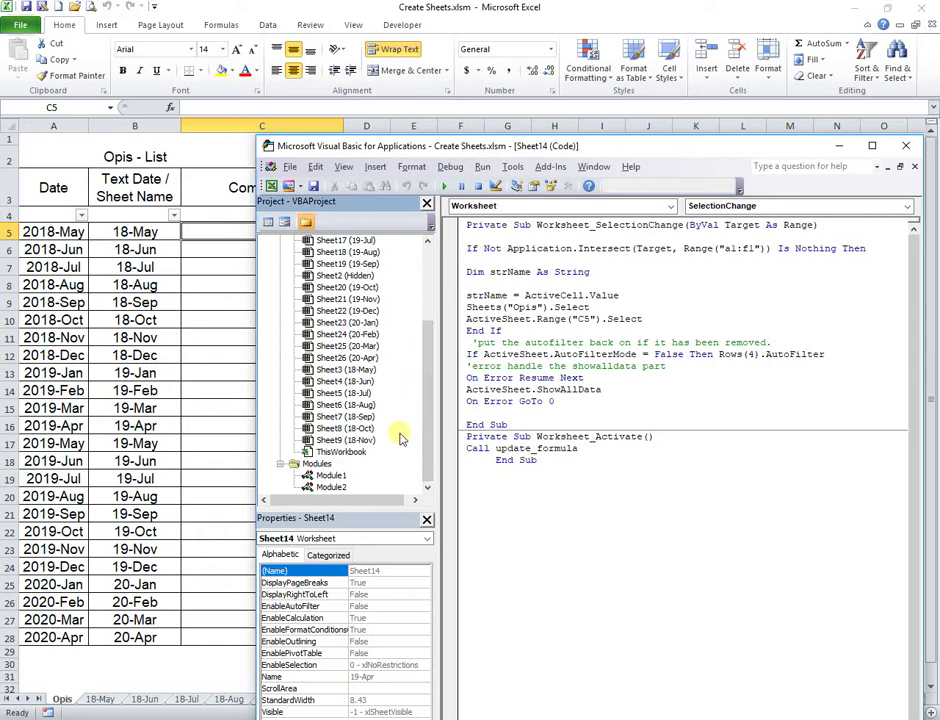
{"action": "double_click", "coordinate": [358, 276]}
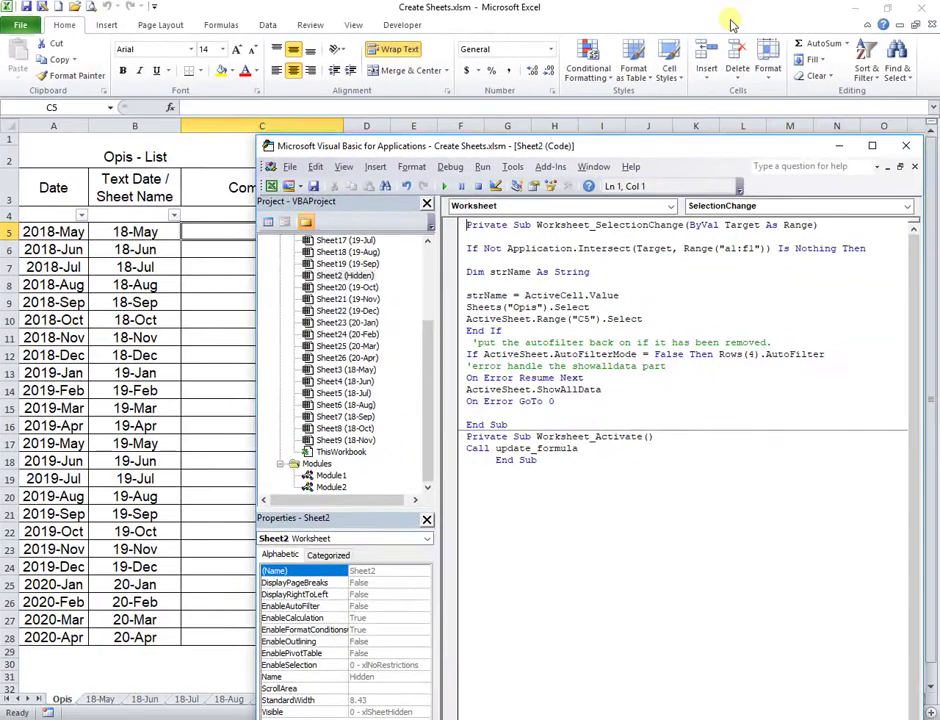
Step: Close the editor and the workbook with Don't Save, discarding the generated month sheets
{"action": "left_click", "coordinate": [734, 21]}
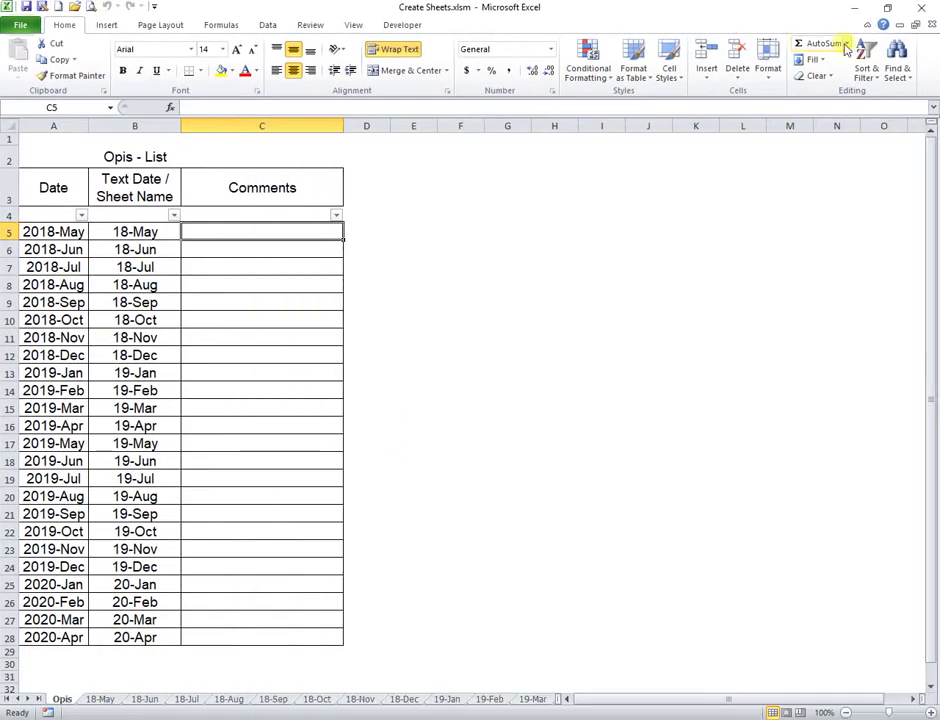
{"action": "left_click", "coordinate": [921, 10]}
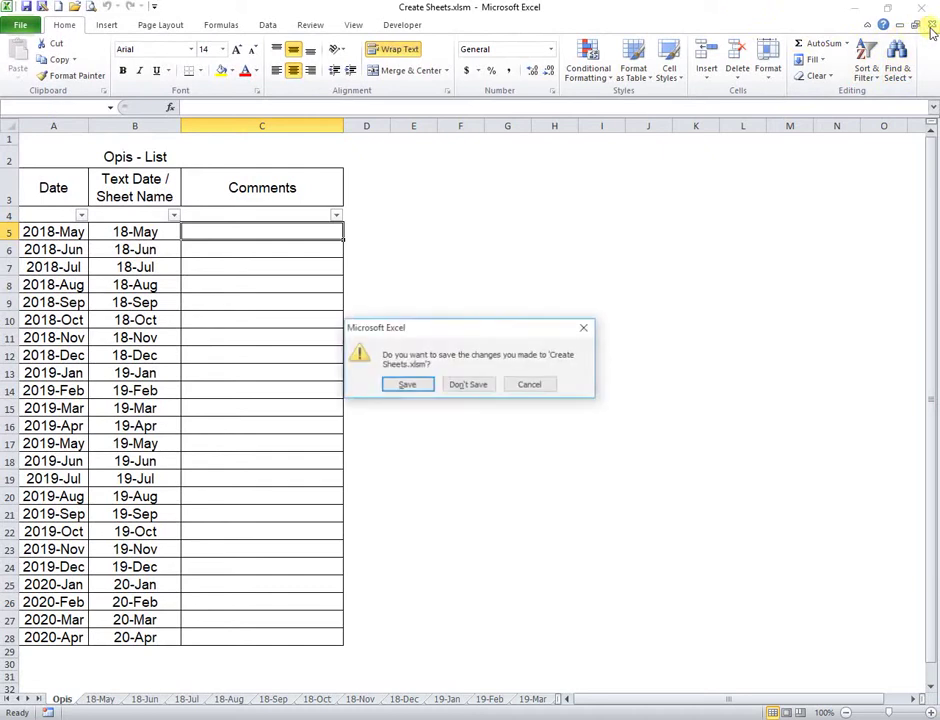
{"action": "left_click", "coordinate": [468, 385]}
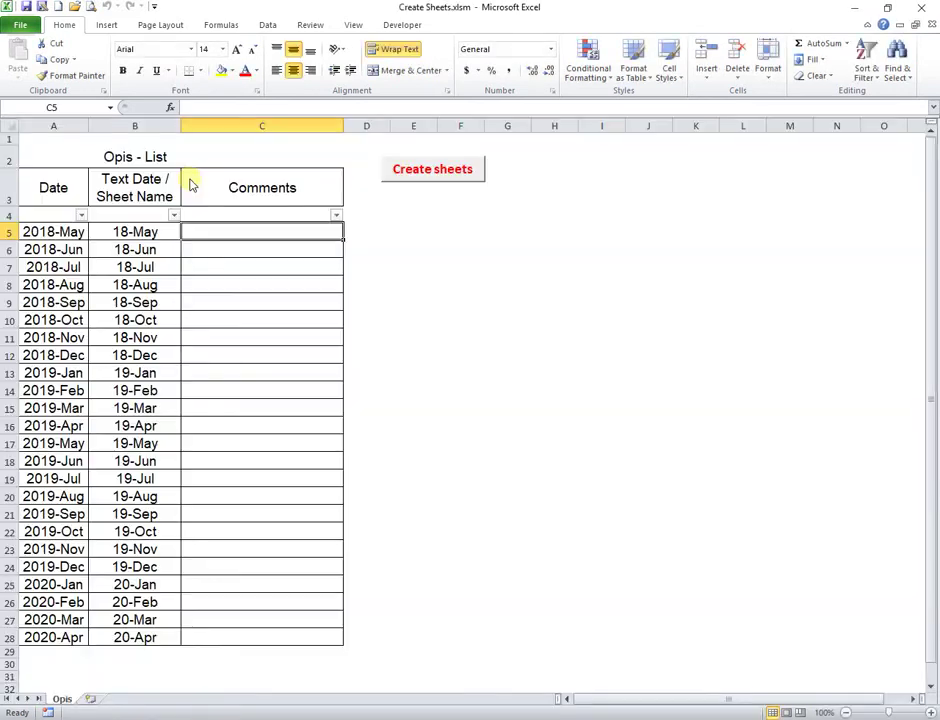
Step: Open the Opis sheet's code via View Code, then reopen the editor with Alt+F11 on Sheet2 (Hidden)
{"action": "right_click", "coordinate": [75, 695]}
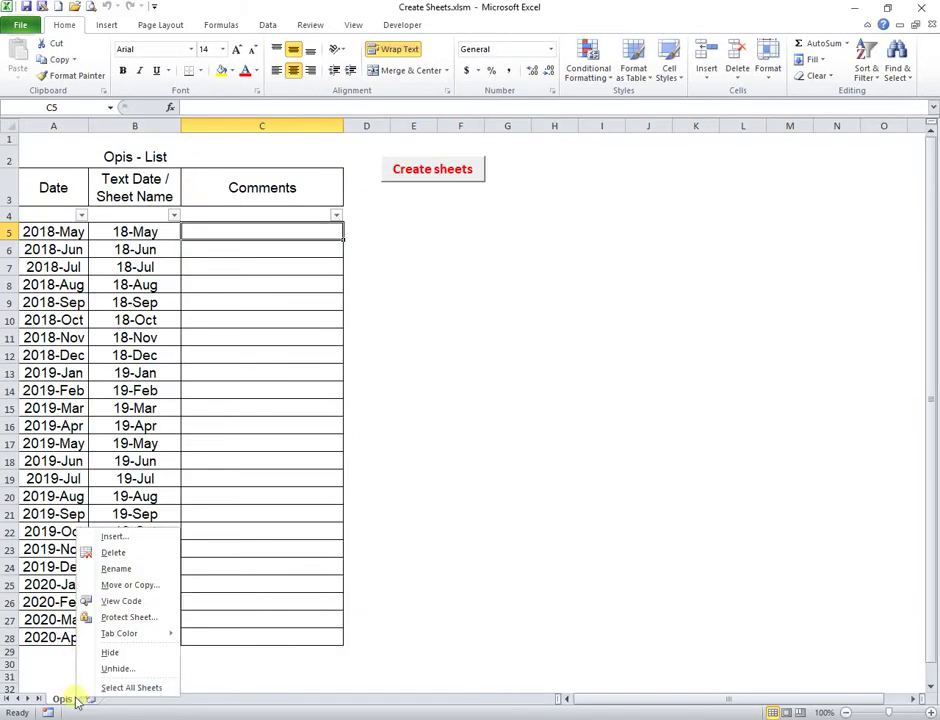
{"action": "left_click", "coordinate": [112, 601]}
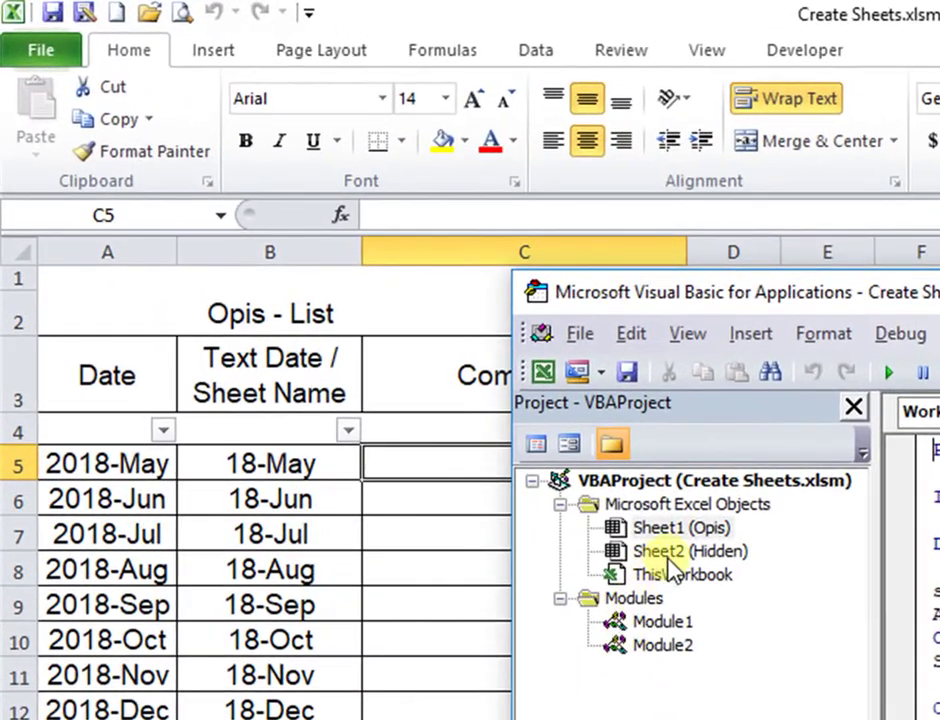
{"action": "left_click", "coordinate": [340, 276]}
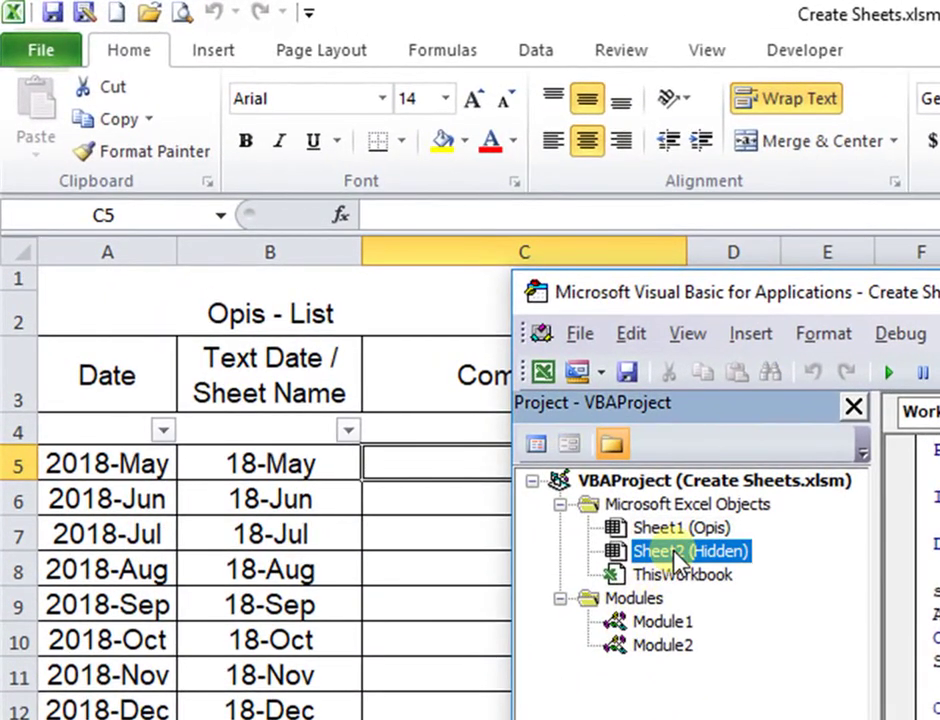
{"action": "left_click", "coordinate": [660, 530]}
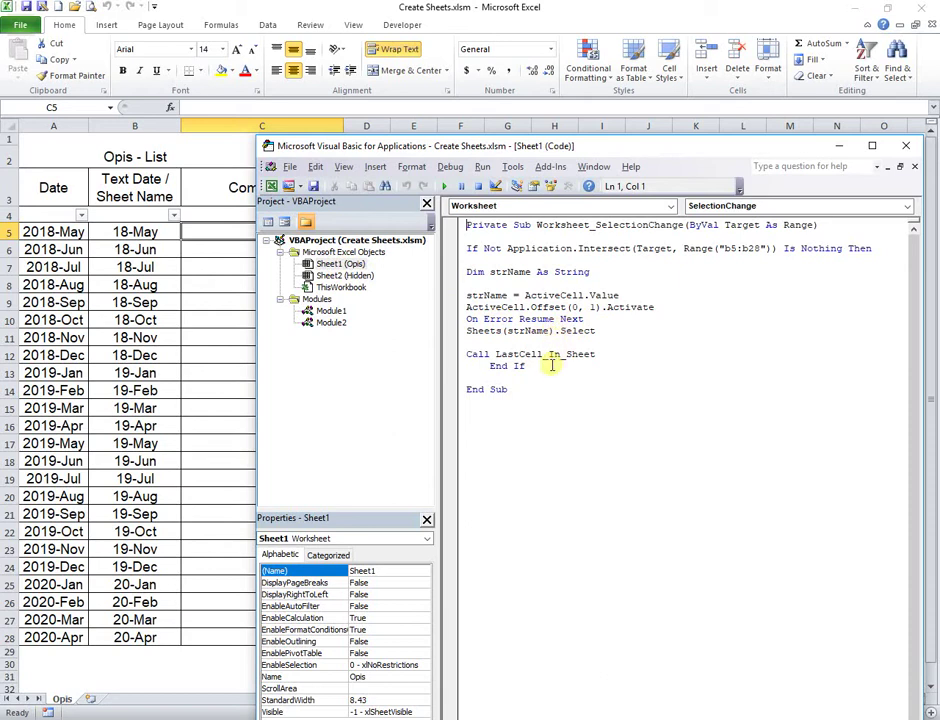
{"action": "left_click", "coordinate": [138, 232]}
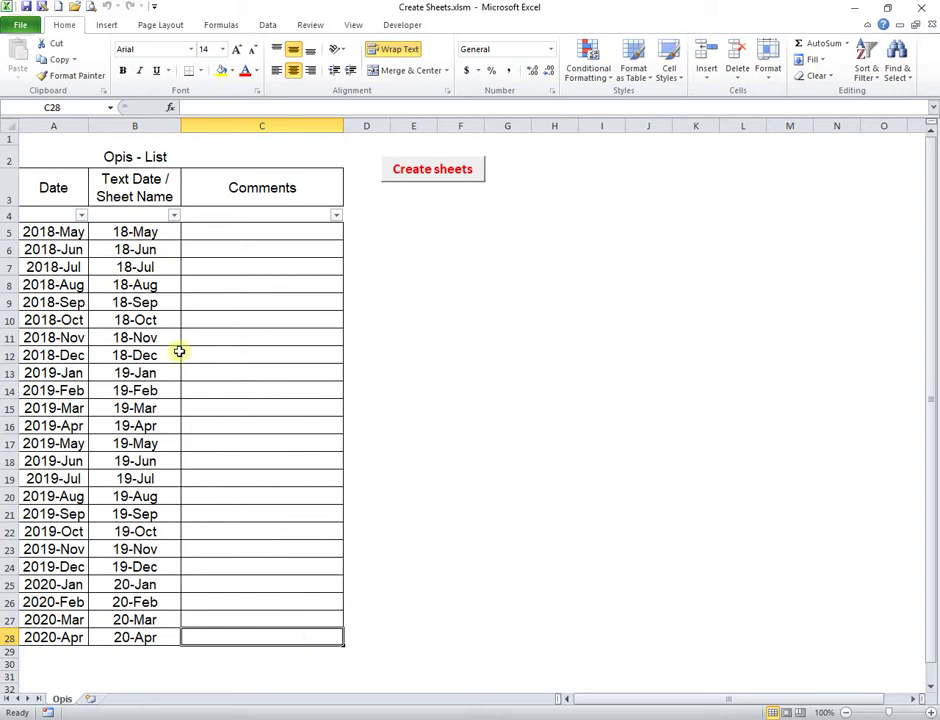
{"action": "key", "text": "alt+F11"}
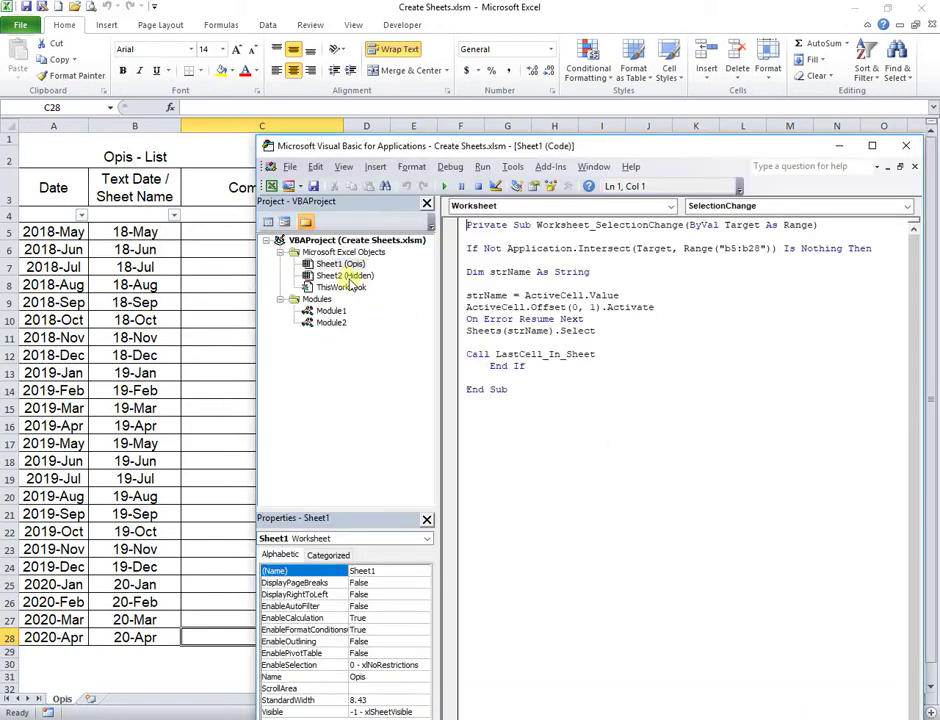
{"action": "left_click", "coordinate": [345, 277]}
{"action": "double_click", "coordinate": [348, 279]}
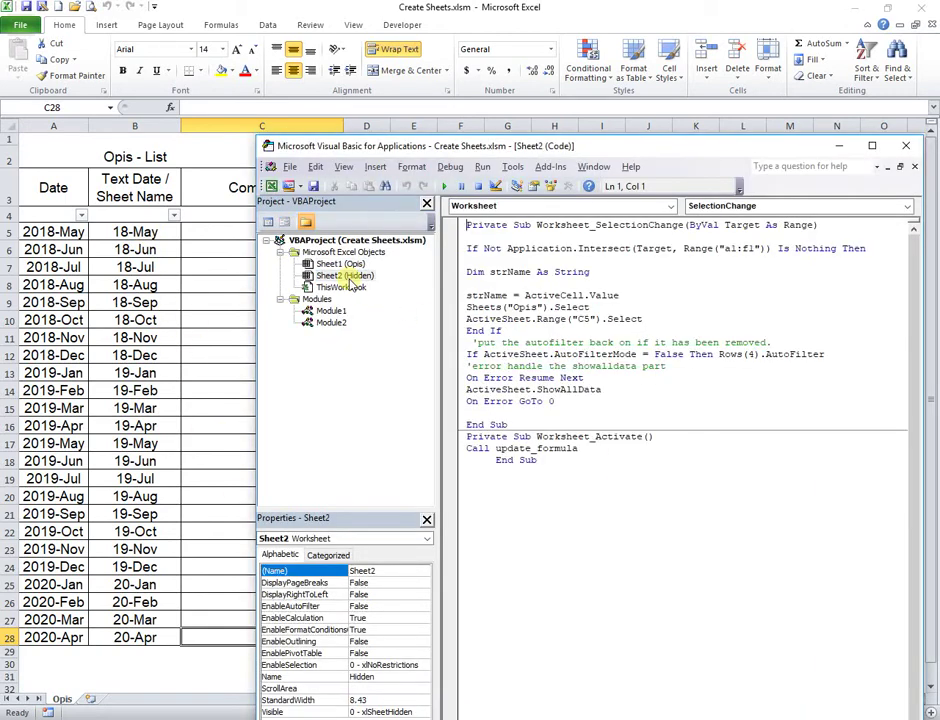
Step: Unhide the sheet named Hidden from the tab menu's Unhide list and scroll its parts table
{"action": "right_click", "coordinate": [63, 702]}
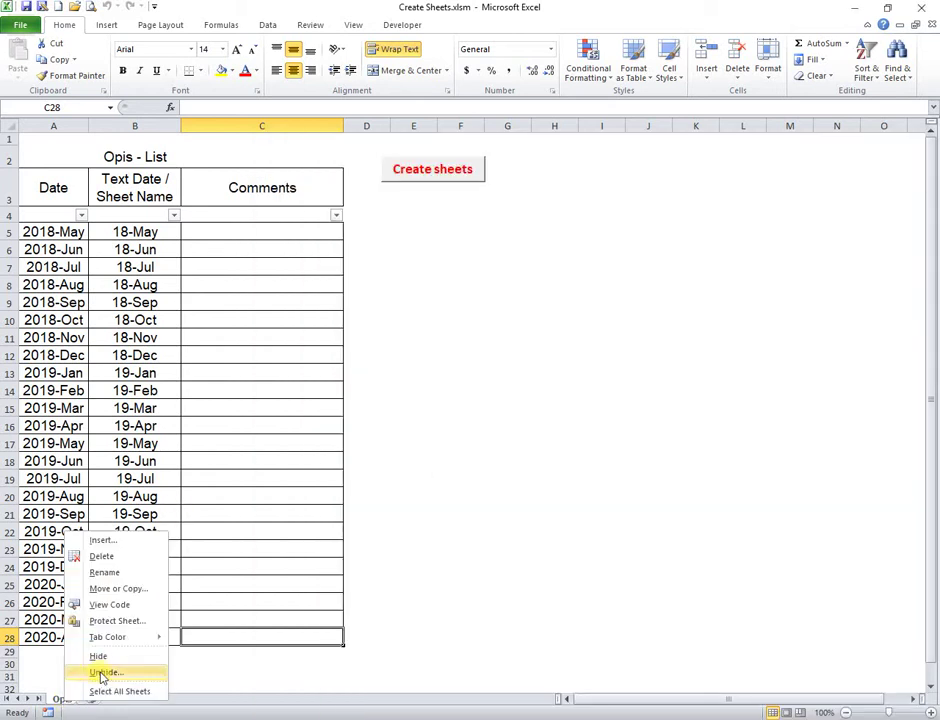
{"action": "left_click", "coordinate": [100, 672]}
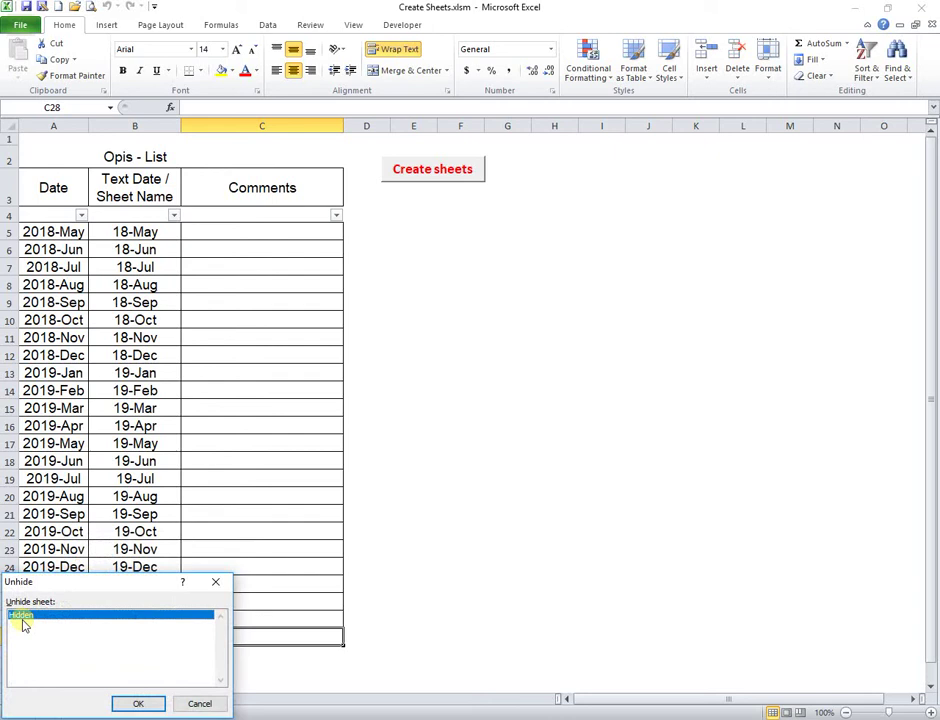
{"action": "left_click", "coordinate": [138, 703]}
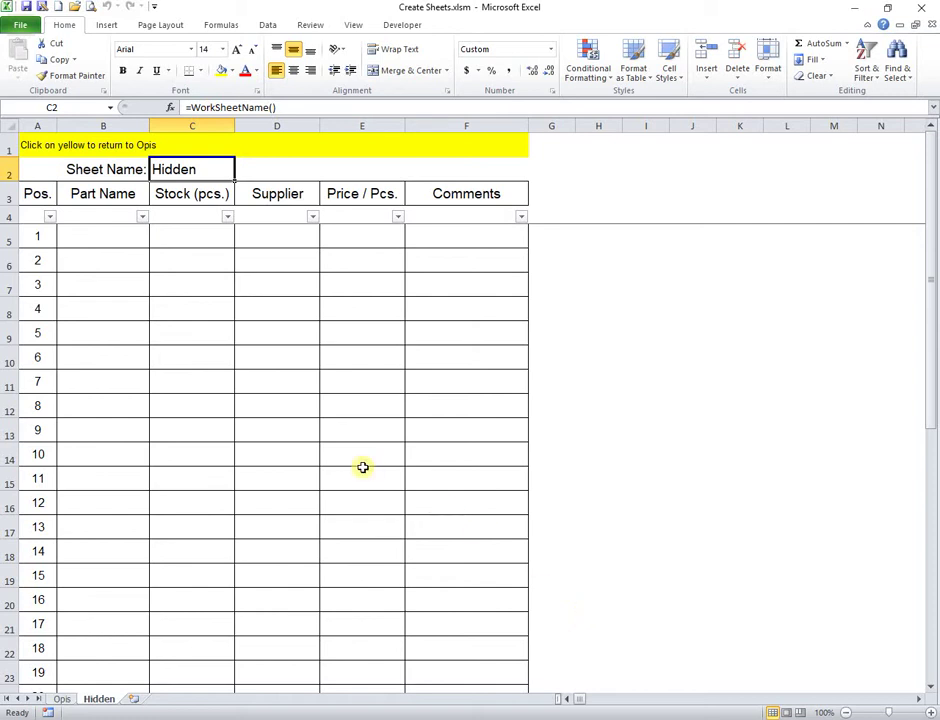
{"action": "scroll", "coordinate": [363, 467], "scroll_direction": "down", "scroll_amount": 7}
{"action": "scroll", "coordinate": [363, 467], "scroll_direction": "up", "scroll_amount": 7}
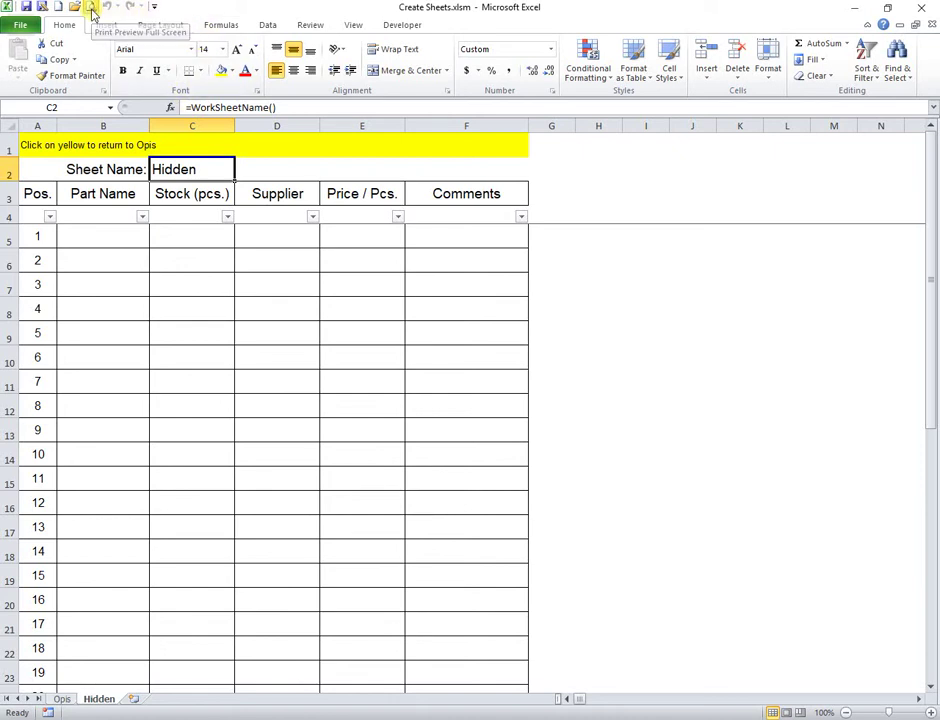
Step: Preview the Hidden template sheet as printed pages, then close the preview
{"action": "left_click", "coordinate": [91, 10]}
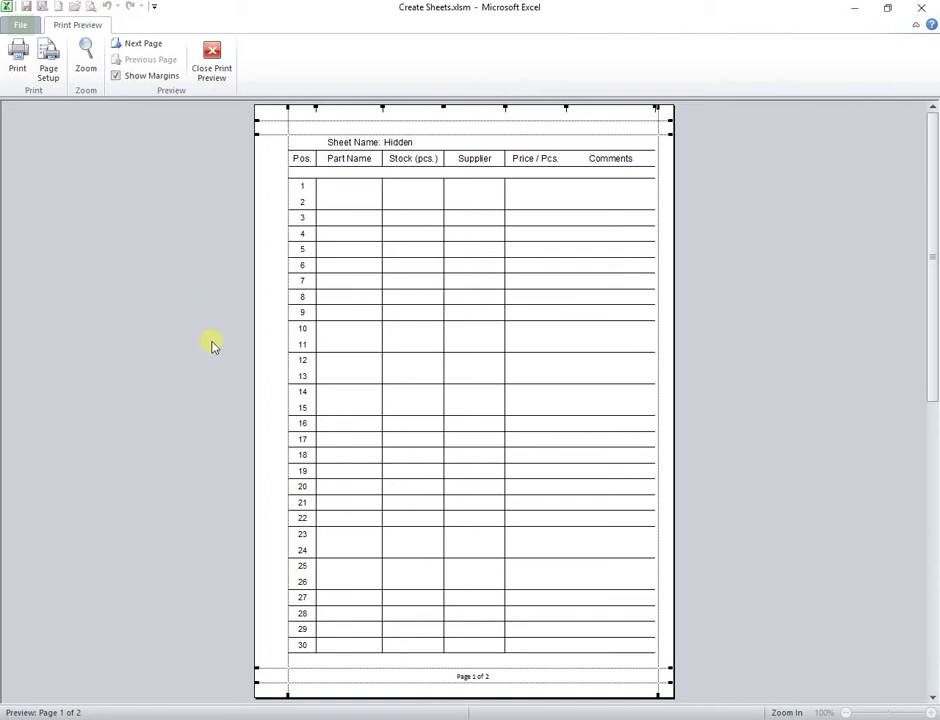
{"action": "scroll", "coordinate": [212, 344], "scroll_direction": "down", "scroll_amount": 1}
{"action": "scroll", "coordinate": [212, 344], "scroll_direction": "up", "scroll_amount": 1}
{"action": "left_click", "coordinate": [211, 60]}
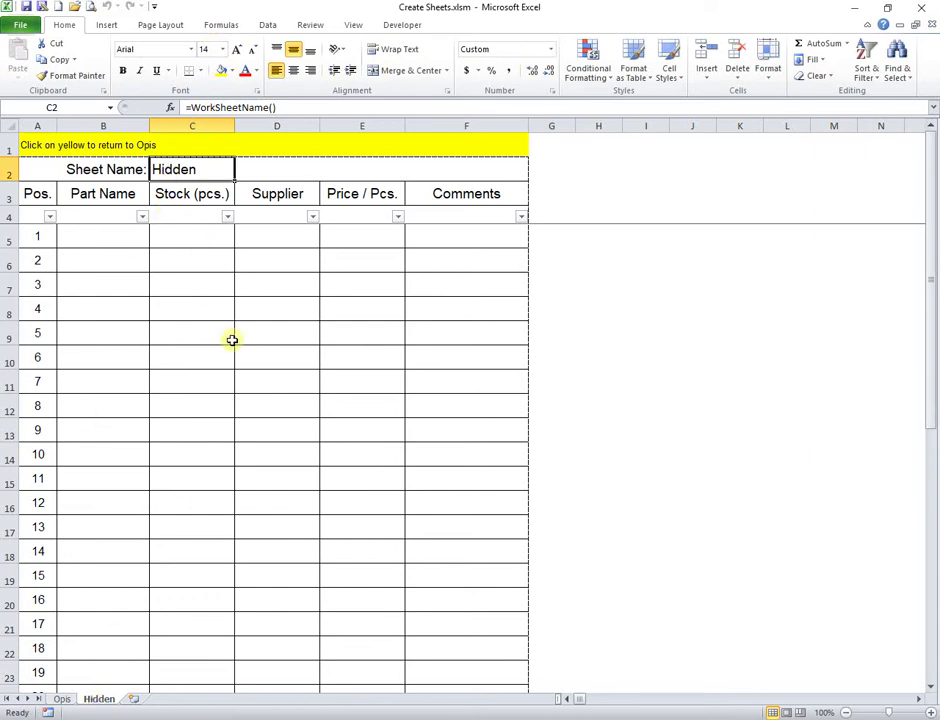
Step: Jump back to Opis via the yellow banner, then bring up the Hidden sheet's tab menu
{"action": "left_click", "coordinate": [346, 141]}
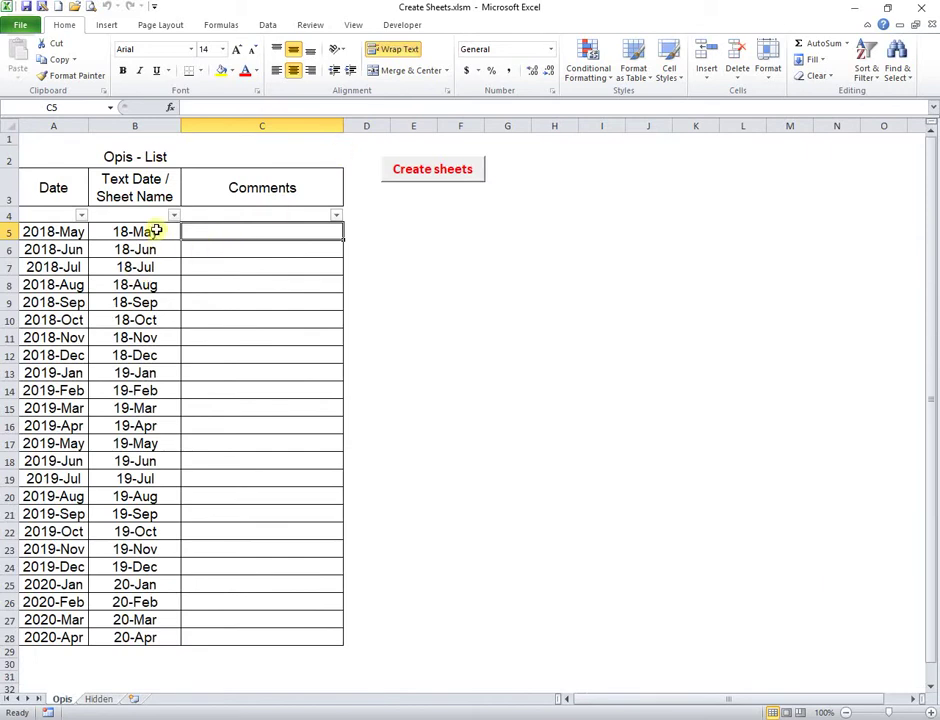
{"action": "key", "text": "ctrl+End"}
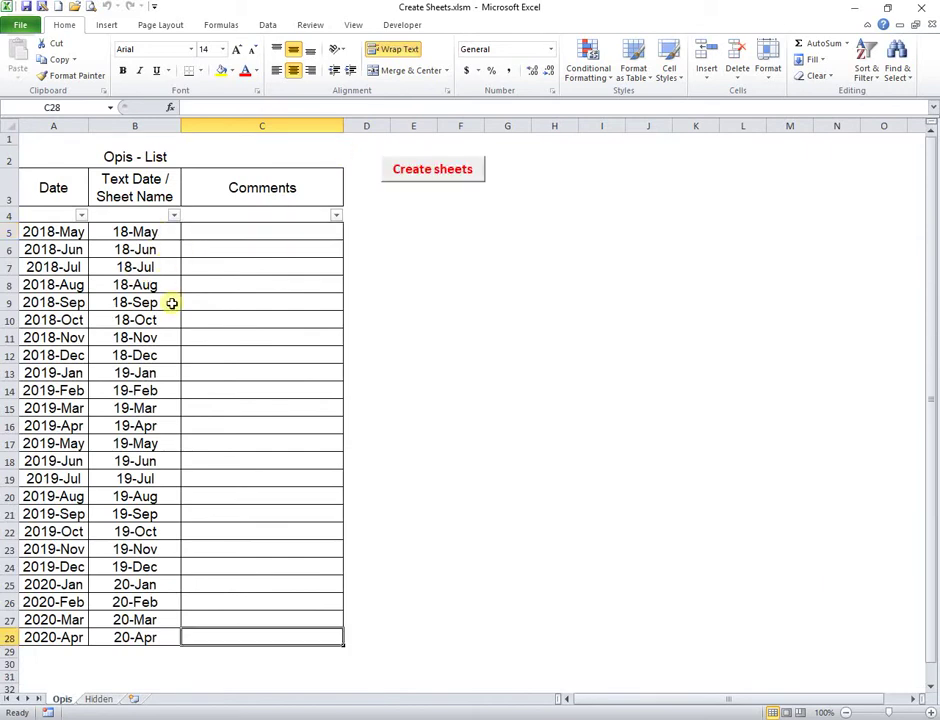
{"action": "right_click", "coordinate": [94, 700]}
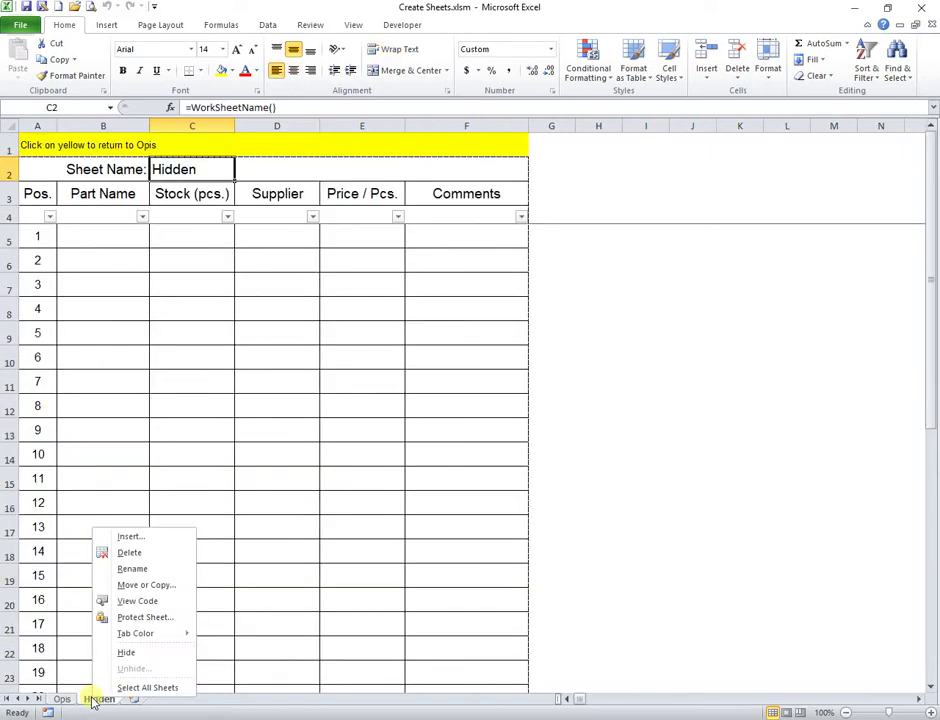
Step: Re-hide the Hidden sheet and review its code: the a1:f1 range, Opis C5 jump and update_formula call
{"action": "left_click", "coordinate": [126, 653]}
{"action": "key", "text": "alt+F11"}
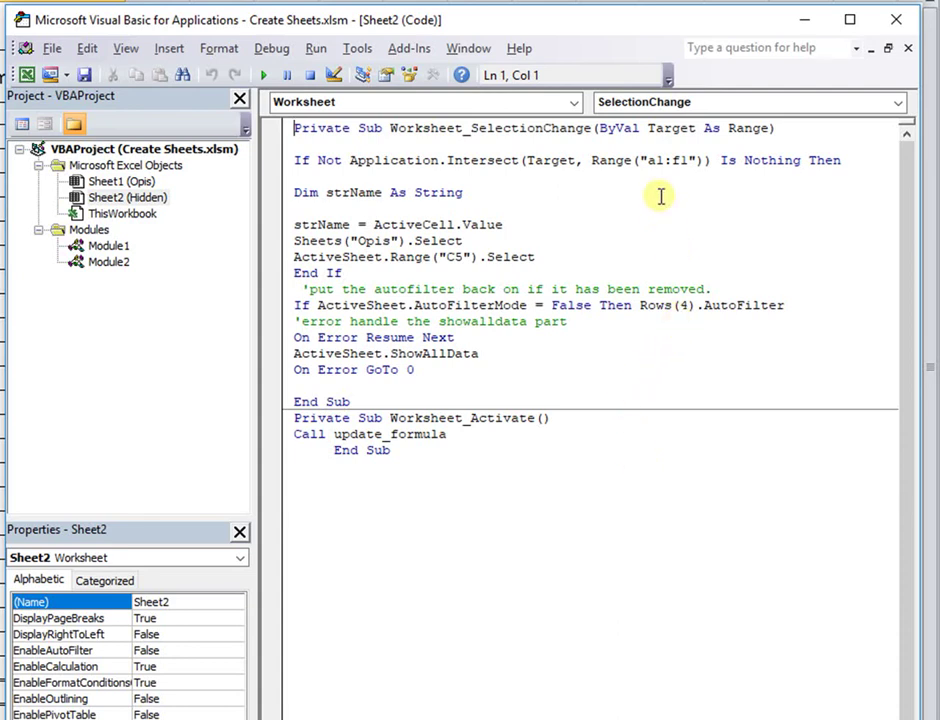
{"action": "left_click_drag", "start_coordinate": [688, 160], "coordinate": [648, 160]}
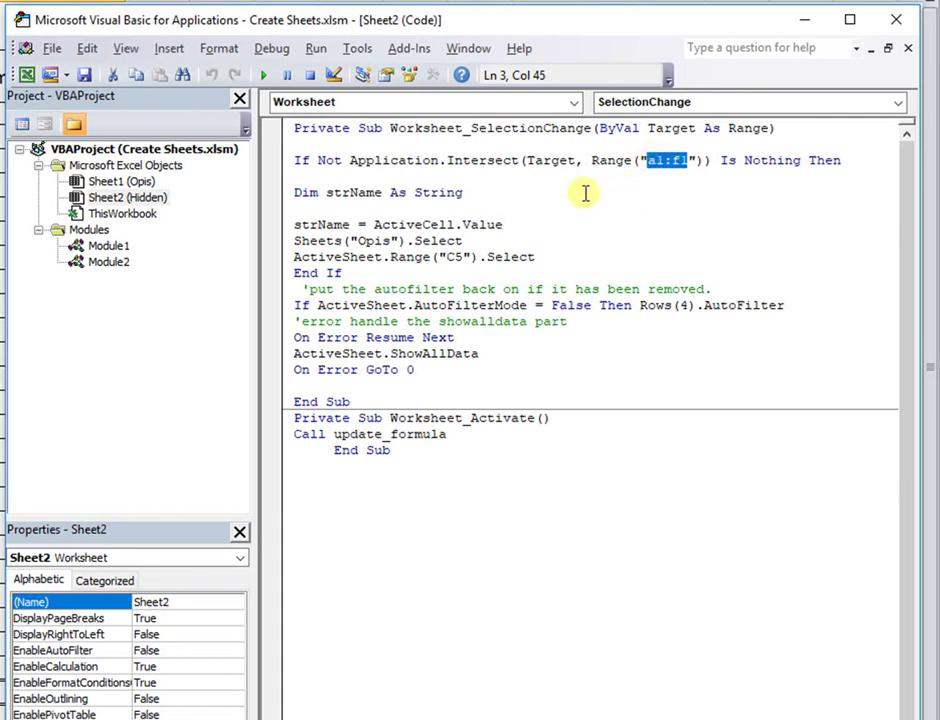
{"action": "left_click", "coordinate": [468, 242]}
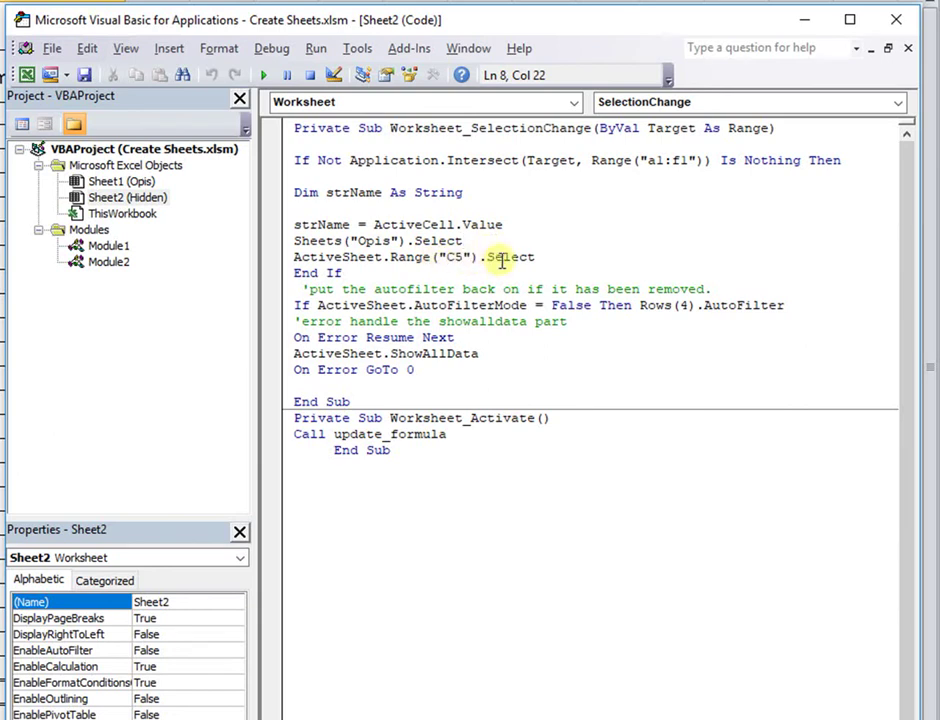
{"action": "left_click", "coordinate": [502, 257]}
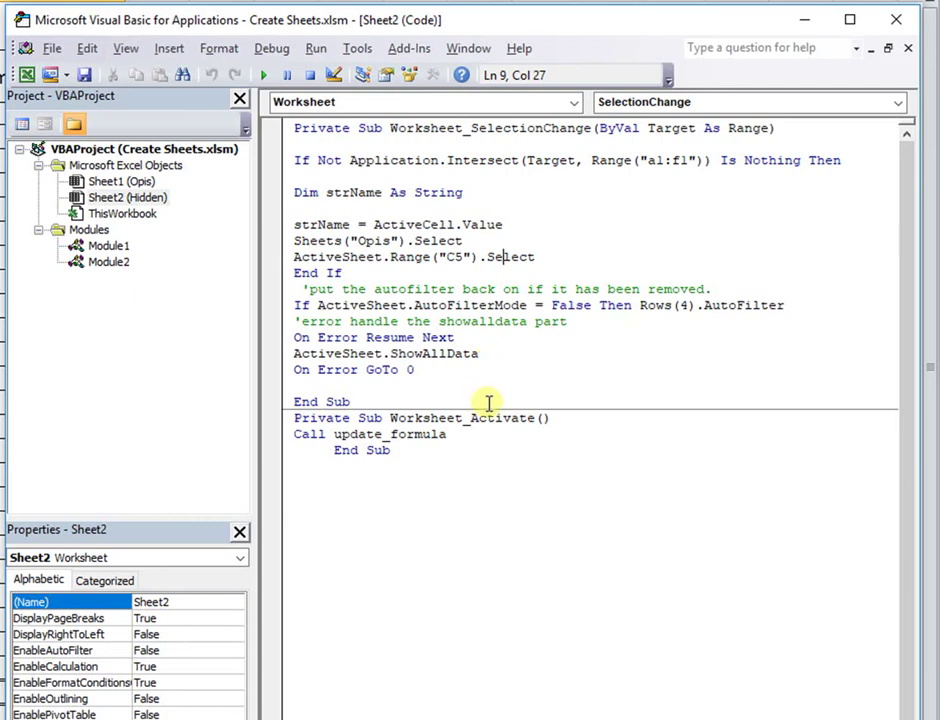
{"action": "left_click", "coordinate": [470, 436]}
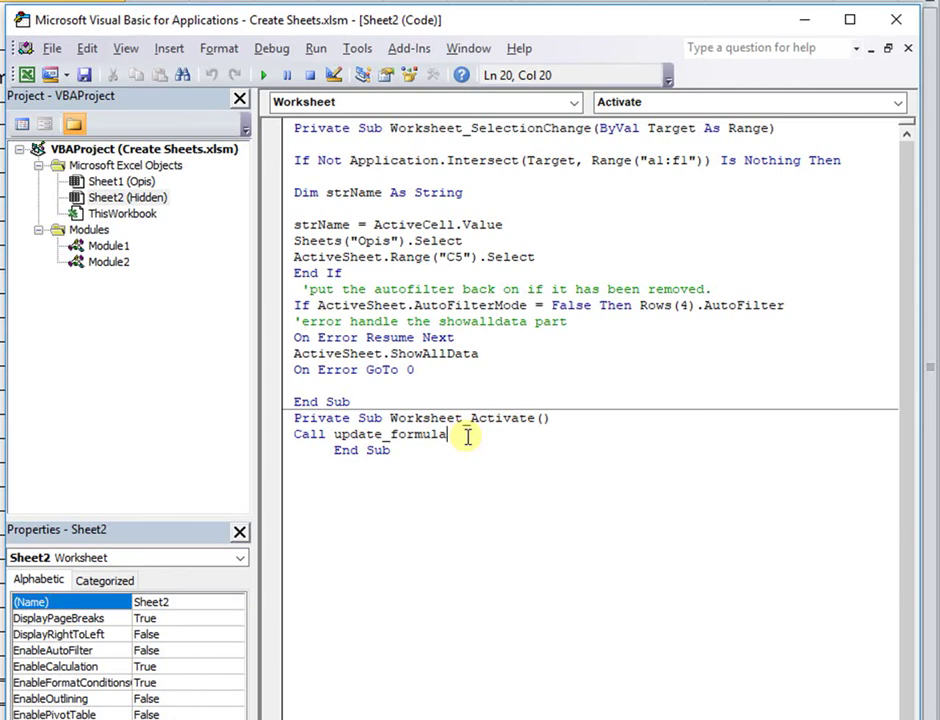
{"action": "left_click_drag", "start_coordinate": [449, 436], "coordinate": [273, 434]}
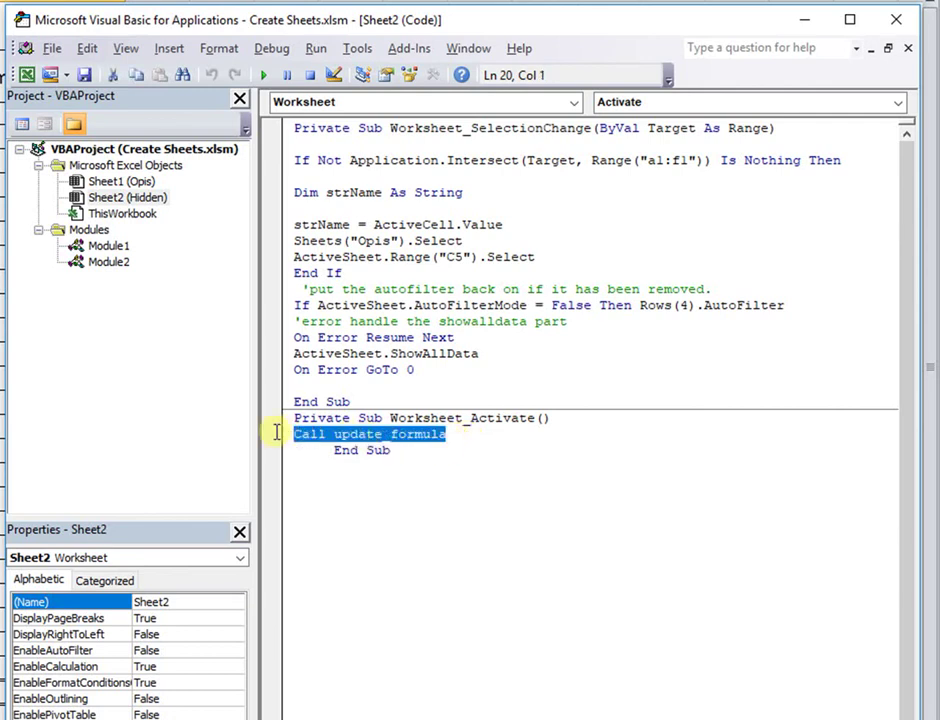
{"action": "left_click", "coordinate": [493, 435]}
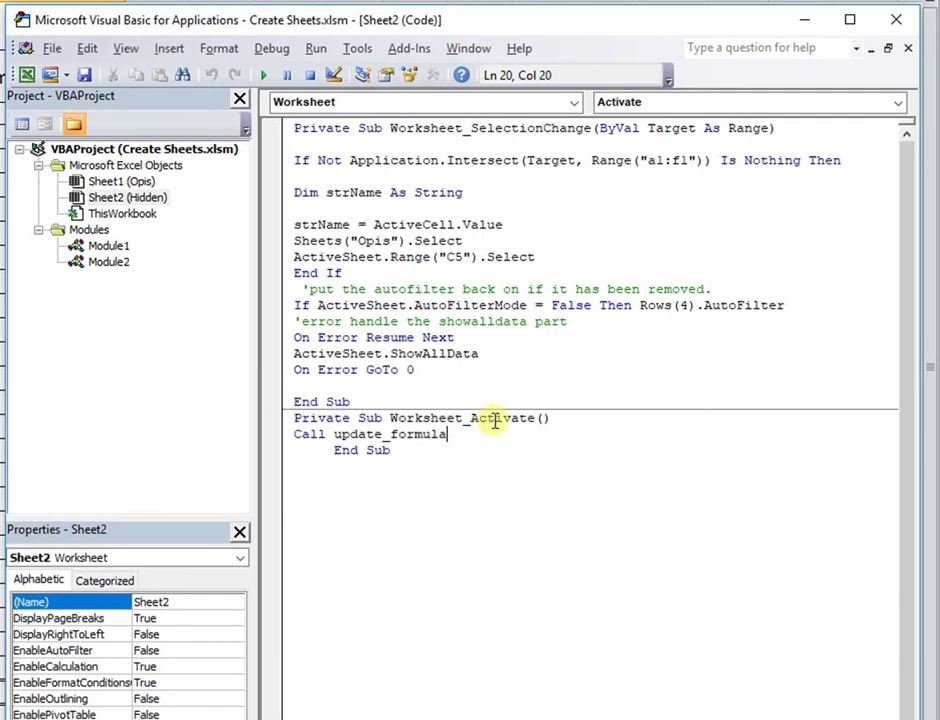
Step: Review ThisWorkbook's Workbook_Open procedure that selects Opis, then switch to Module1's code
{"action": "double_click", "coordinate": [129, 218]}
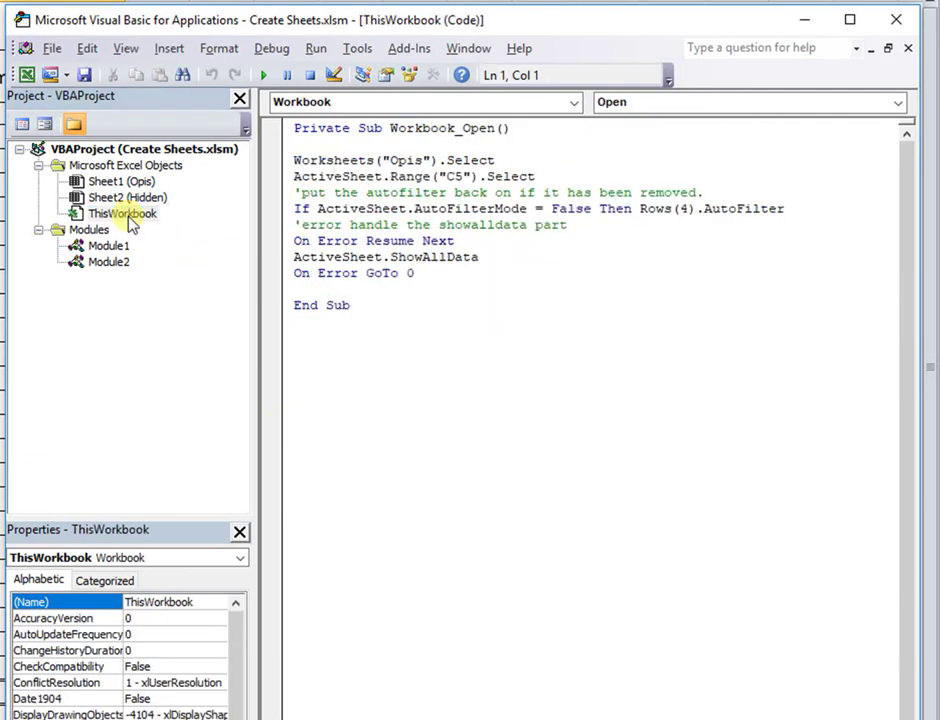
{"action": "left_click", "coordinate": [498, 131]}
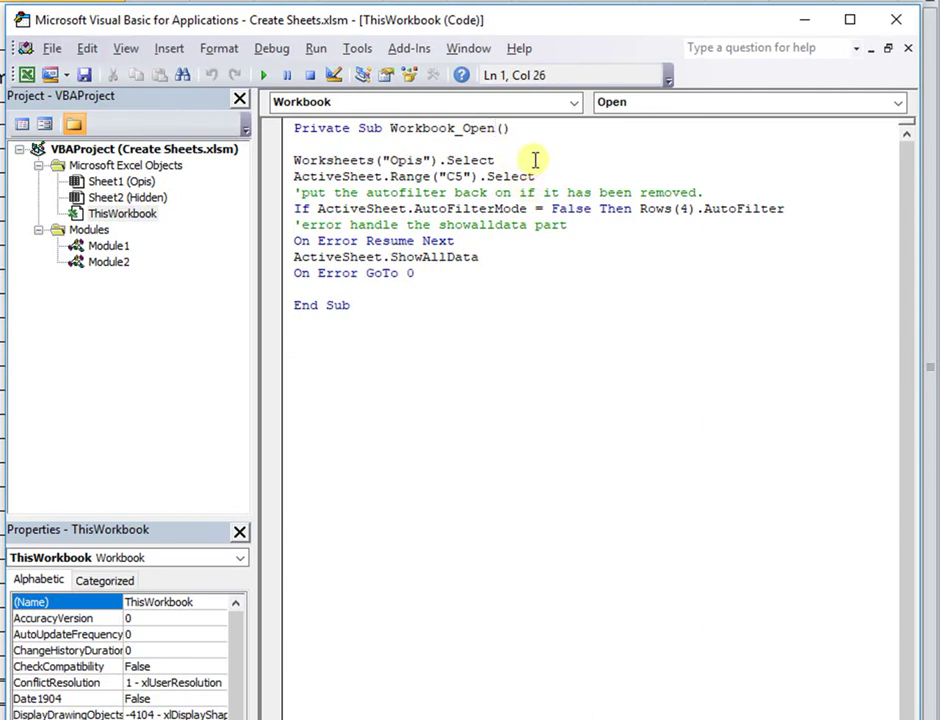
{"action": "left_click", "coordinate": [540, 164]}
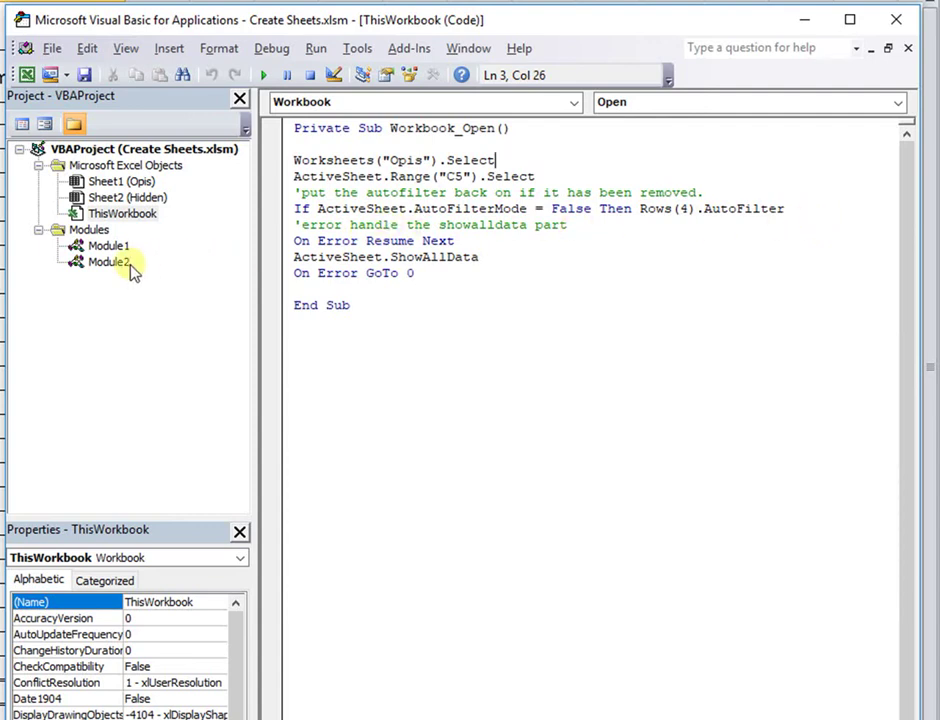
{"action": "double_click", "coordinate": [108, 246]}
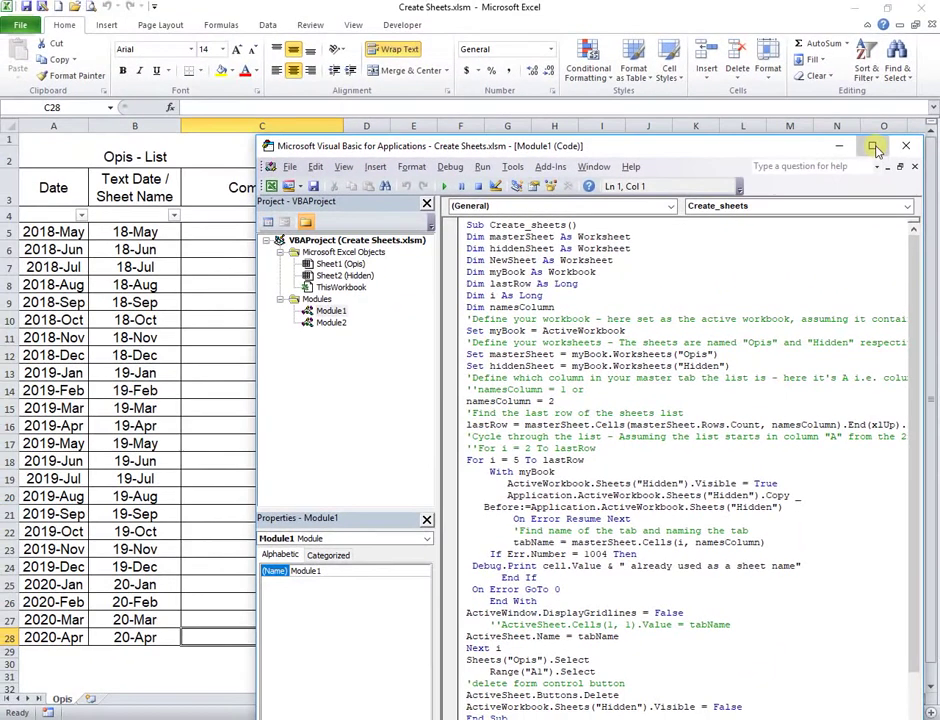
{"action": "left_click", "coordinate": [868, 129]}
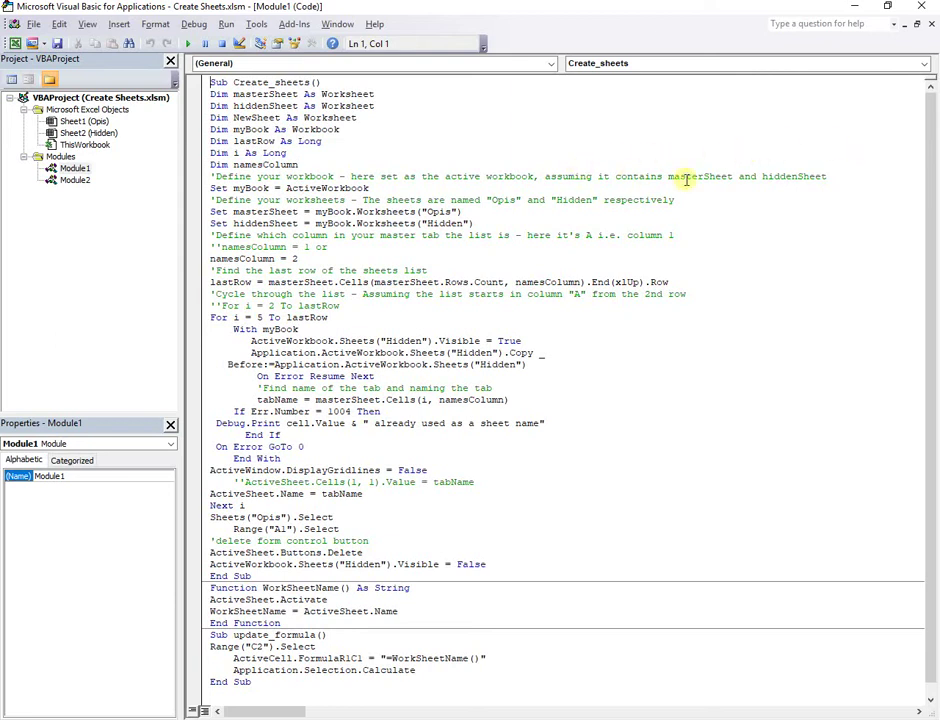
{"action": "left_click", "coordinate": [856, 177]}
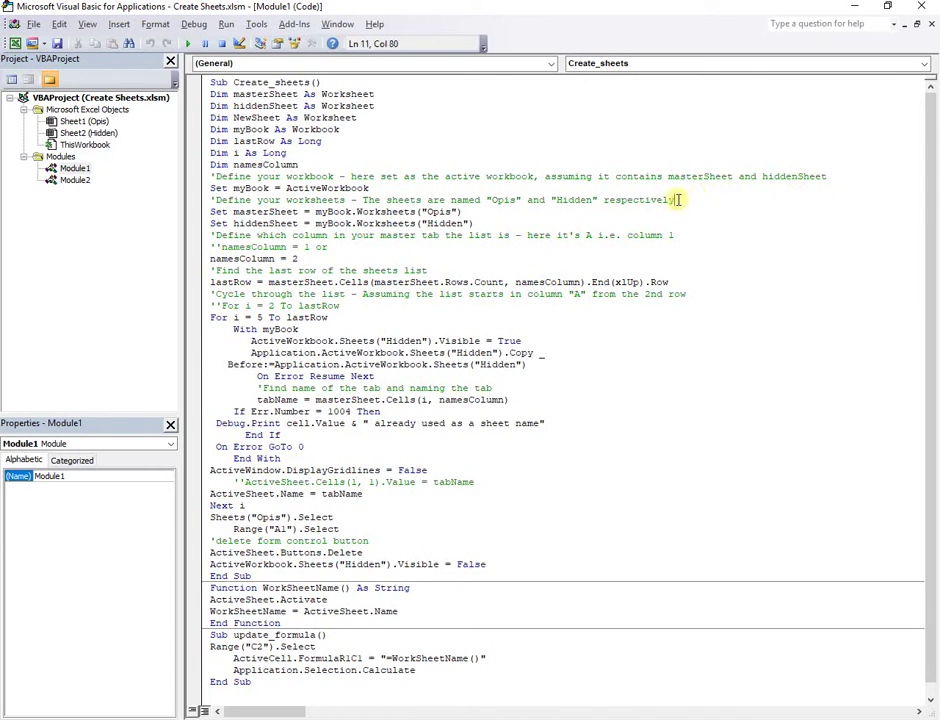
{"action": "left_click_drag", "start_coordinate": [508, 277], "coordinate": [421, 277]}
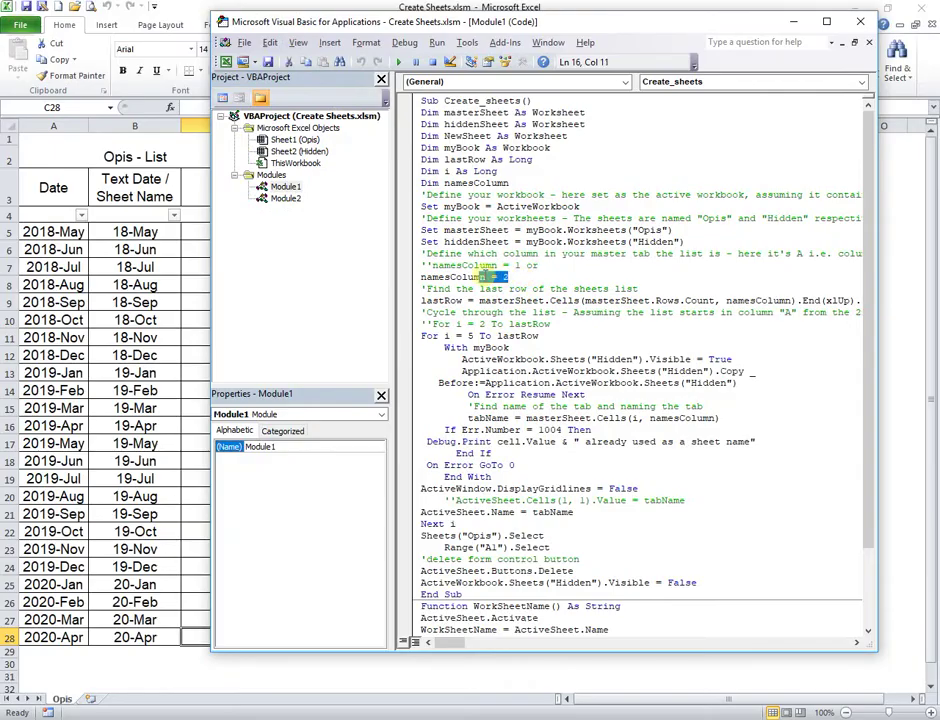
{"action": "left_click", "coordinate": [175, 240]}
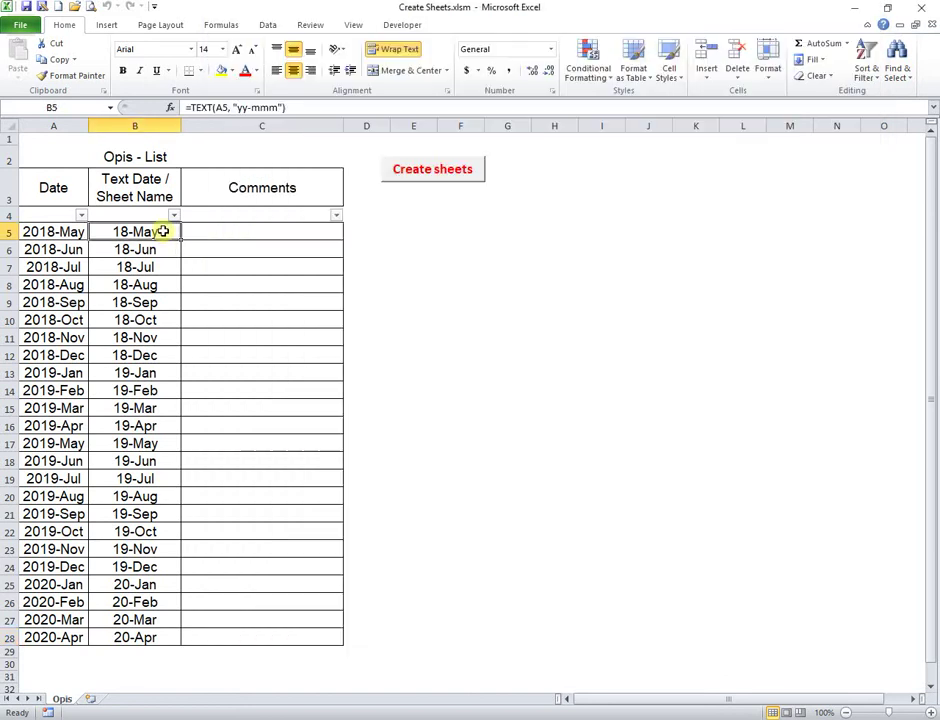
{"action": "left_click_drag", "start_coordinate": [164, 233], "coordinate": [140, 638]}
{"action": "left_click", "coordinate": [188, 638]}
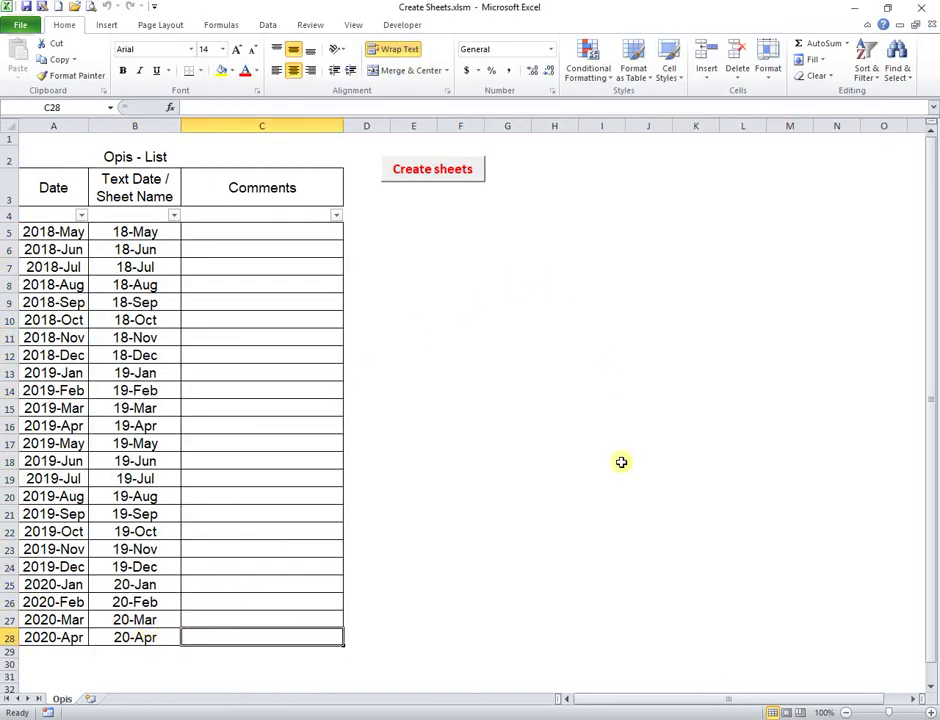
{"action": "key", "text": "alt+F11"}
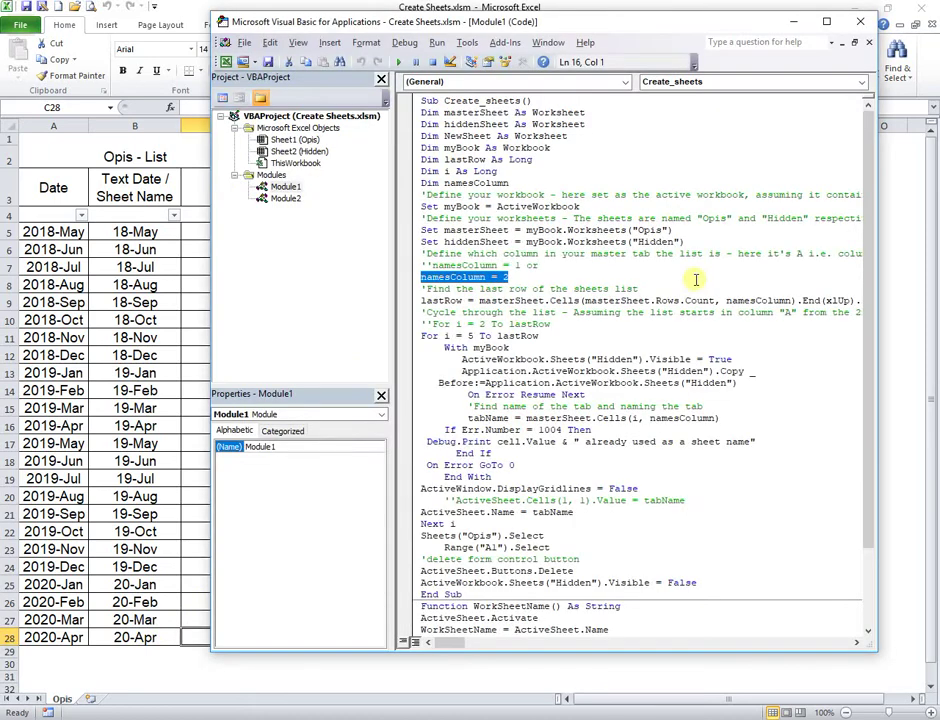
{"action": "left_click", "coordinate": [826, 21]}
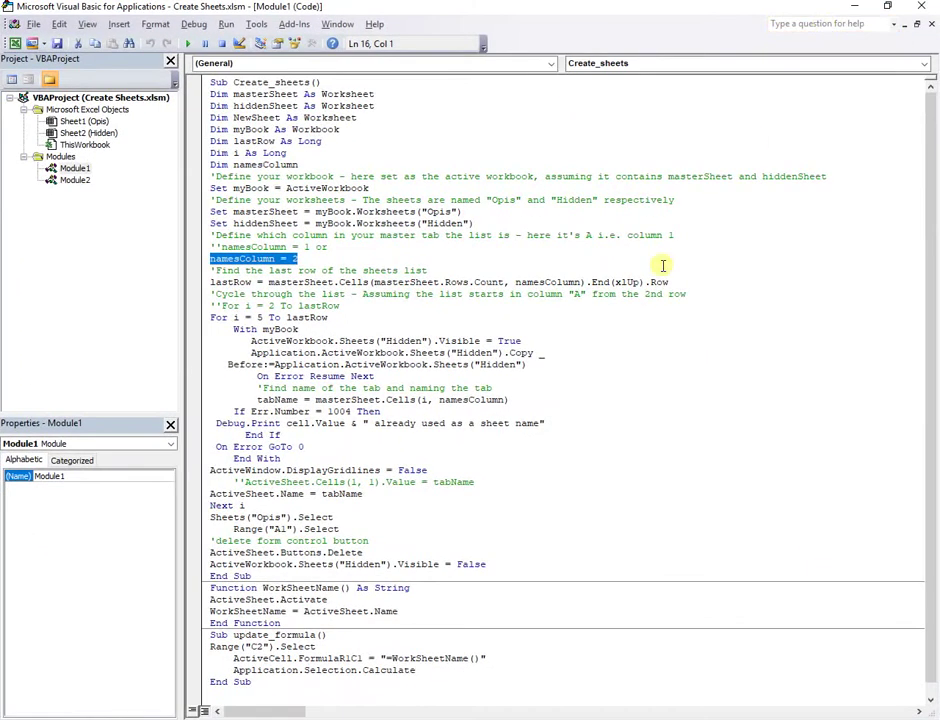
{"action": "left_click", "coordinate": [685, 272]}
{"action": "key", "text": "Down"}
{"action": "key", "text": "Down"}
{"action": "key", "text": "Down"}
{"action": "key", "text": "Down"}
{"action": "key", "text": "Down"}
{"action": "key", "text": "Down"}
{"action": "key", "text": "Down"}
{"action": "key", "text": "Down"}
{"action": "key", "text": "Down"}
{"action": "key", "text": "Down"}
{"action": "key", "text": "Down"}
{"action": "key", "text": "Down"}
{"action": "key", "text": "Down"}
{"action": "key", "text": "Down"}
{"action": "key", "text": "Down"}
{"action": "key", "text": "Down"}
{"action": "key", "text": "Down"}
{"action": "key", "text": "Down"}
{"action": "key", "text": "Down"}
{"action": "key", "text": "Down"}
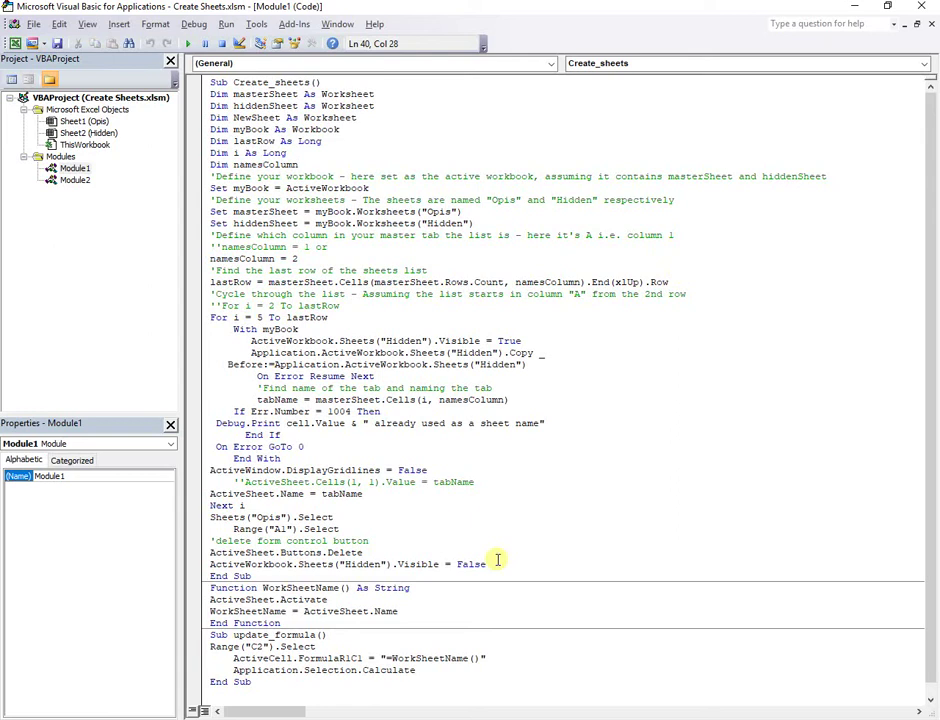
{"action": "key", "text": "Down"}
{"action": "key", "text": "Down"}
{"action": "key", "text": "Down"}
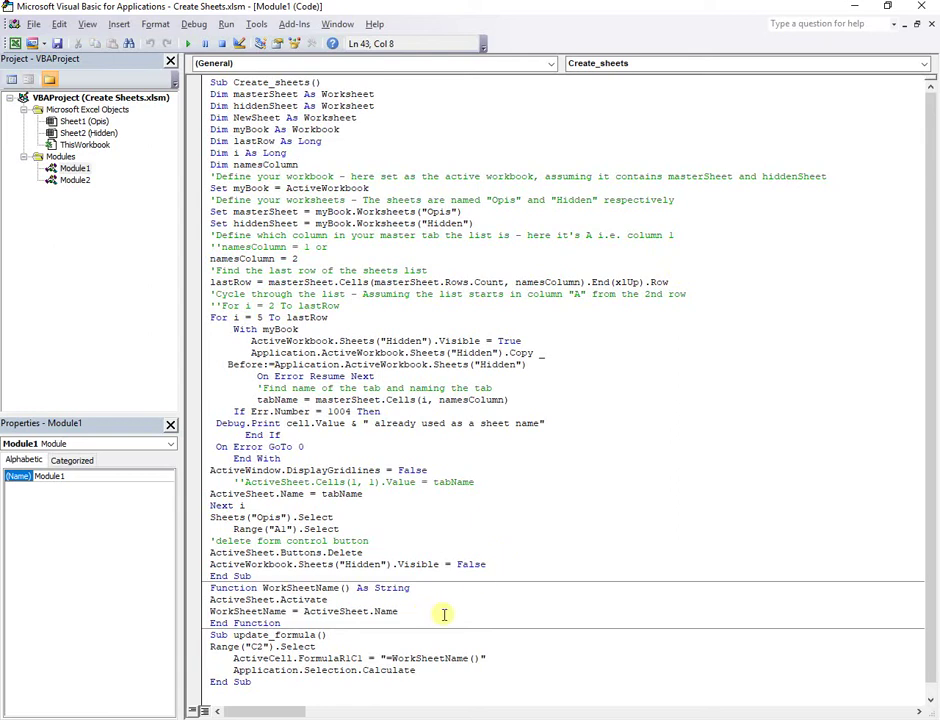
{"action": "left_click", "coordinate": [350, 601]}
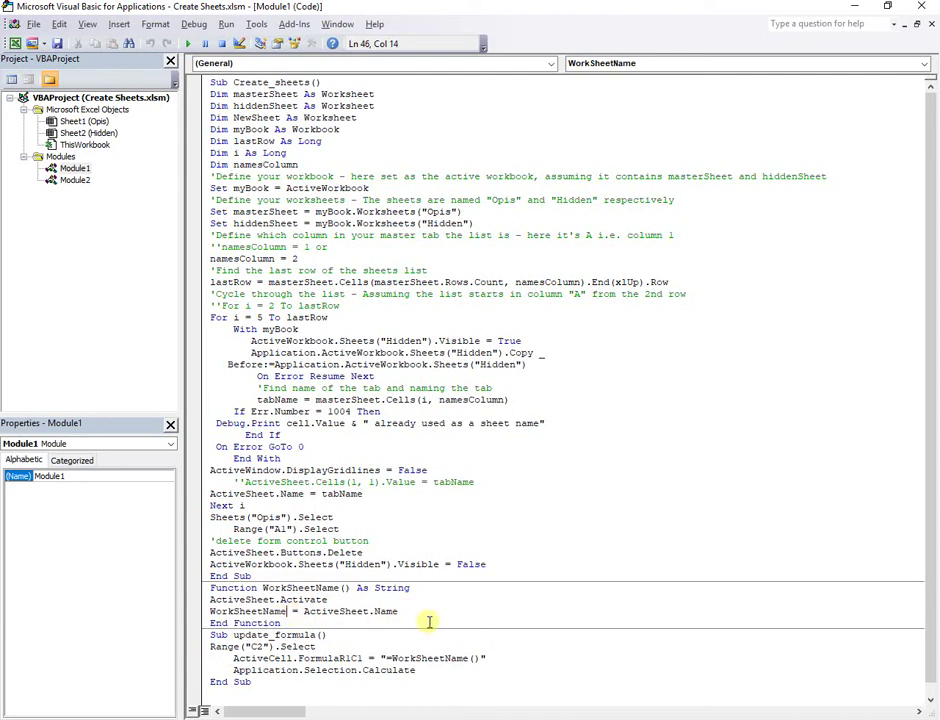
{"action": "left_click_drag", "start_coordinate": [398, 611], "coordinate": [212, 609]}
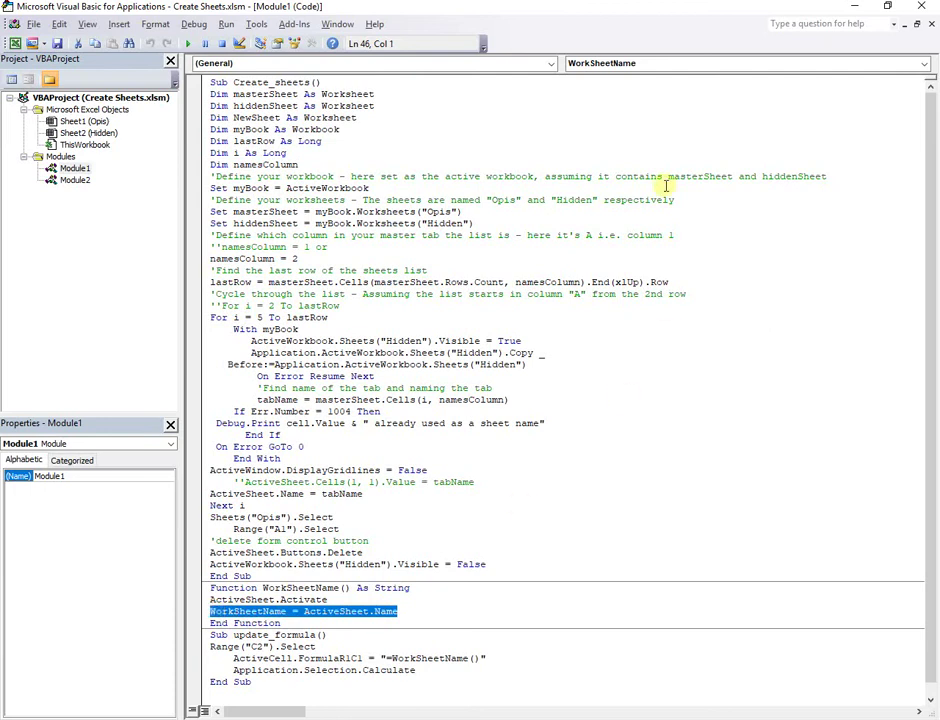
{"action": "double_click", "coordinate": [547, 12]}
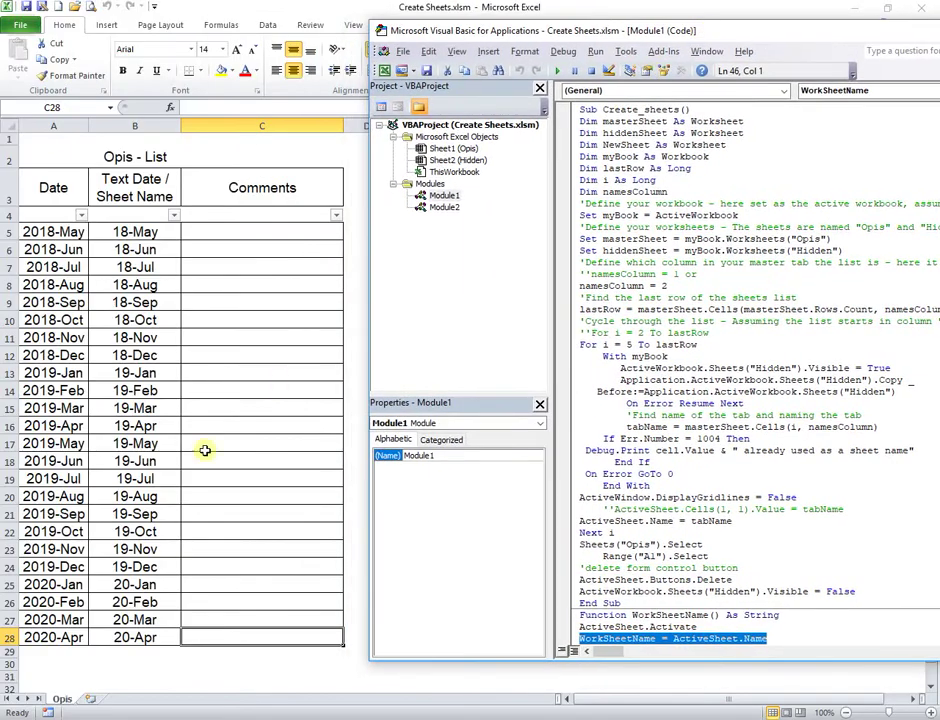
{"action": "right_click", "coordinate": [60, 699]}
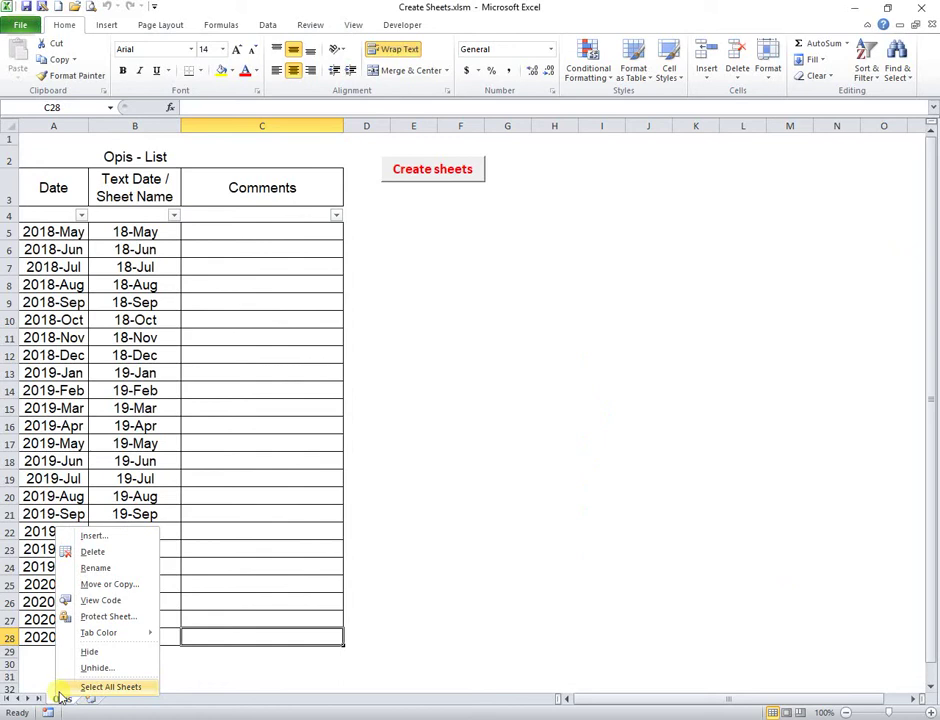
{"action": "left_click", "coordinate": [50, 663]}
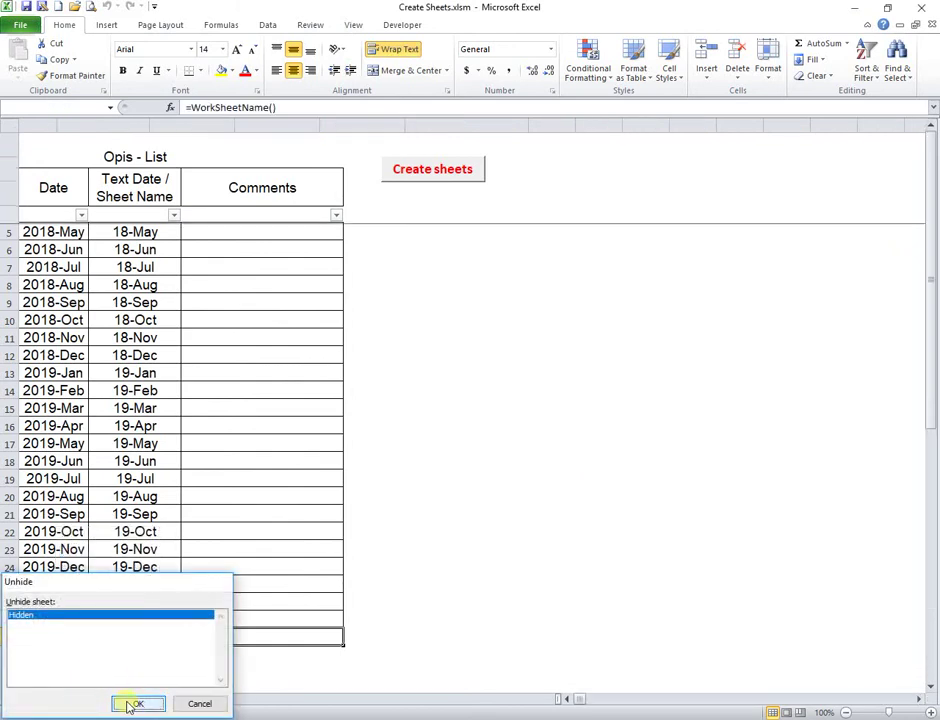
{"action": "left_click", "coordinate": [135, 703]}
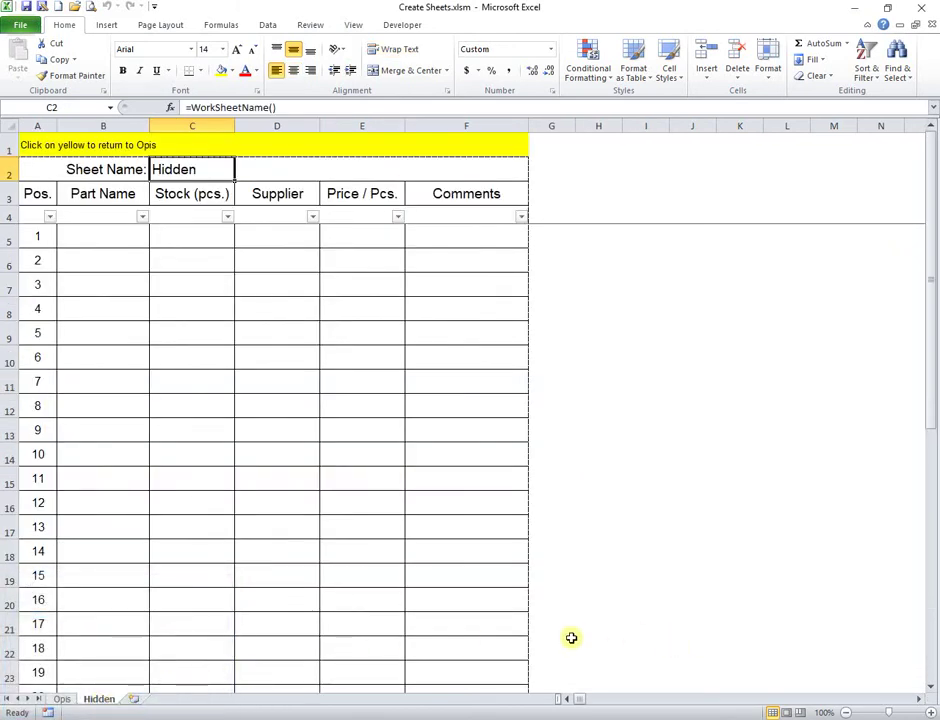
{"action": "key", "text": "alt+F11"}
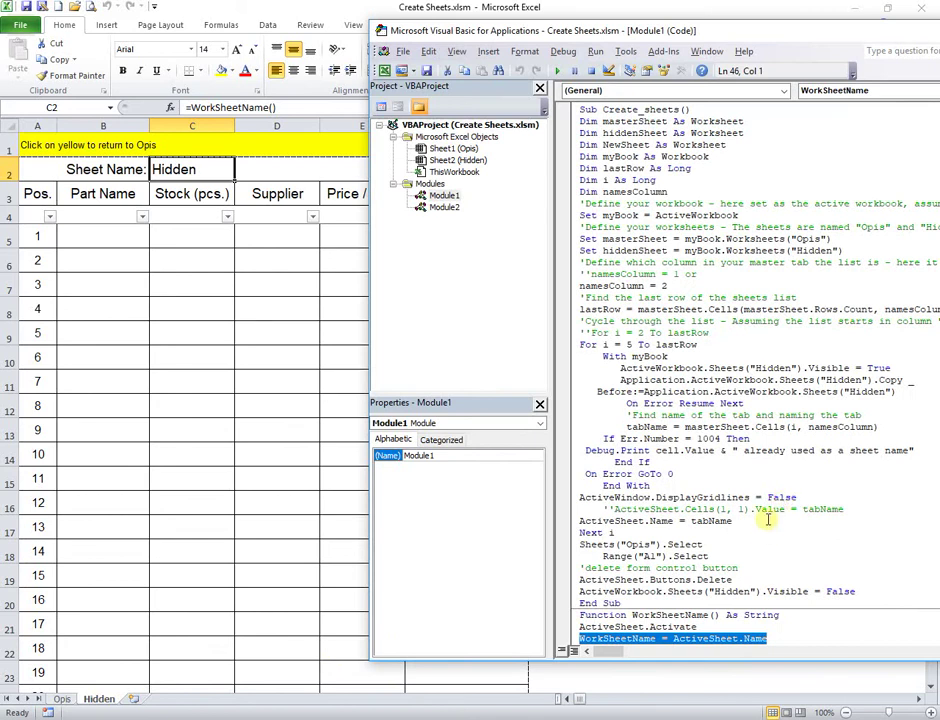
{"action": "scroll", "coordinate": [763, 516], "scroll_direction": "down", "scroll_amount": 2}
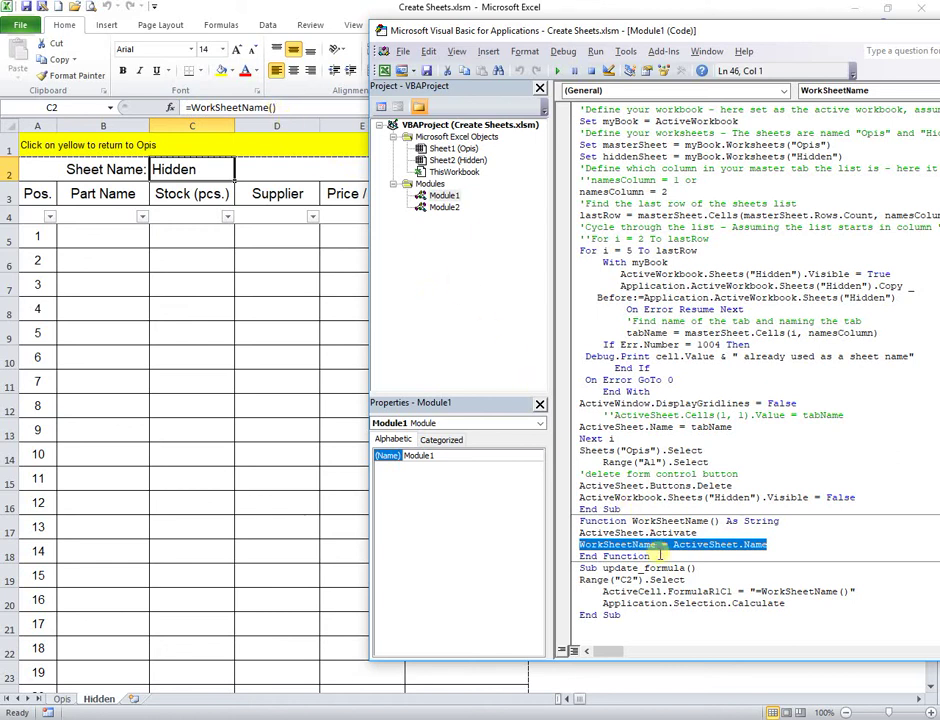
{"action": "left_click", "coordinate": [684, 592]}
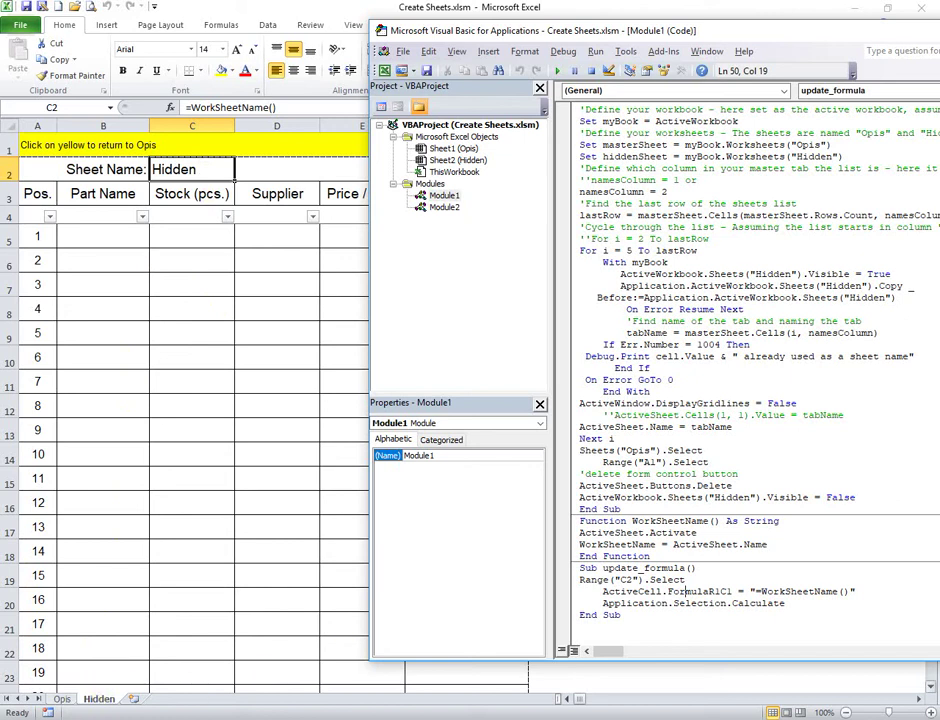
{"action": "right_click", "coordinate": [98, 700]}
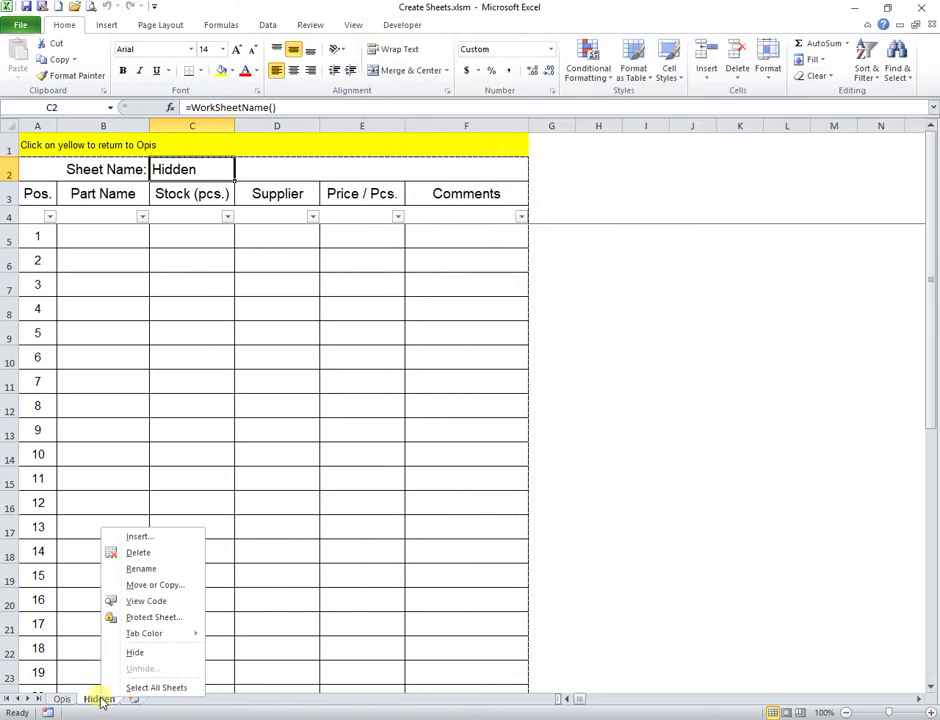
{"action": "left_click", "coordinate": [118, 655]}
{"action": "key", "text": "alt+F11"}
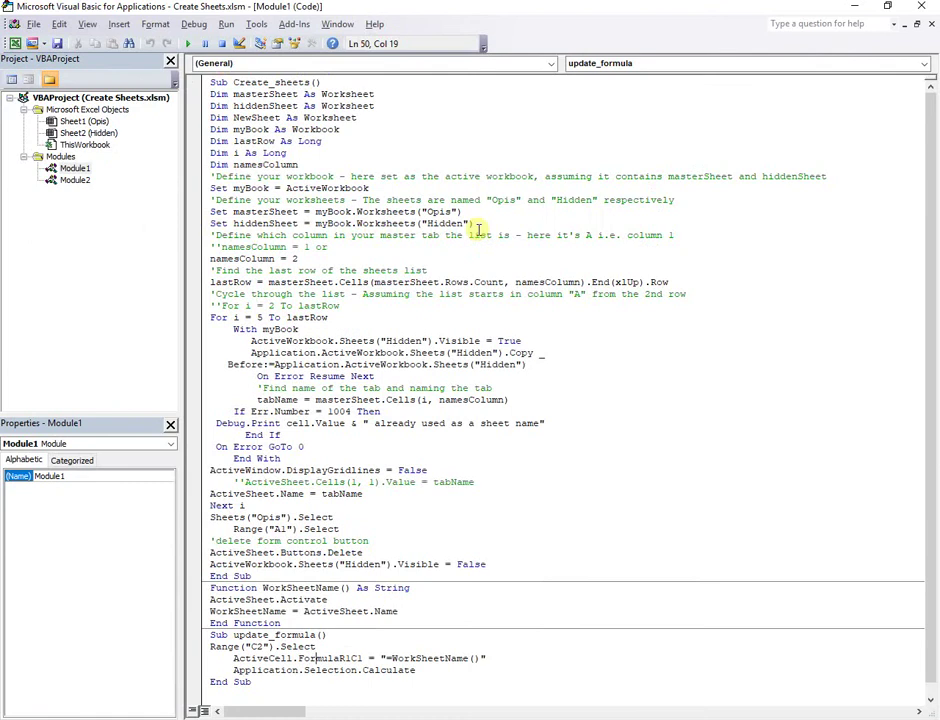
Step: Review Module2's LastCell_In_Sheet procedure and the Last function
{"action": "double_click", "coordinate": [75, 181]}
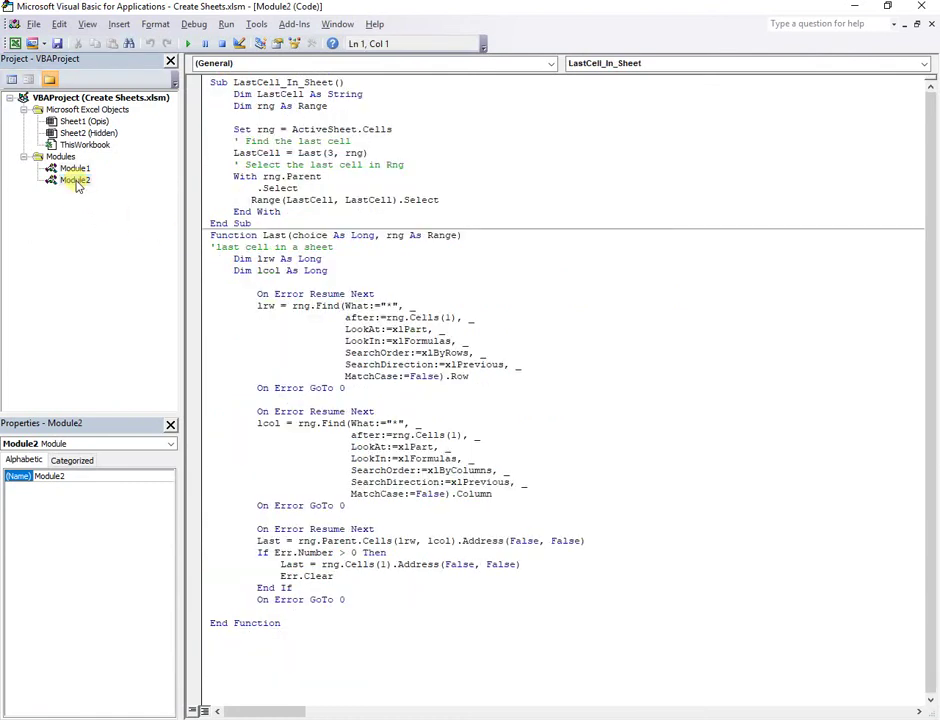
{"action": "left_click_drag", "start_coordinate": [233, 82], "coordinate": [330, 82]}
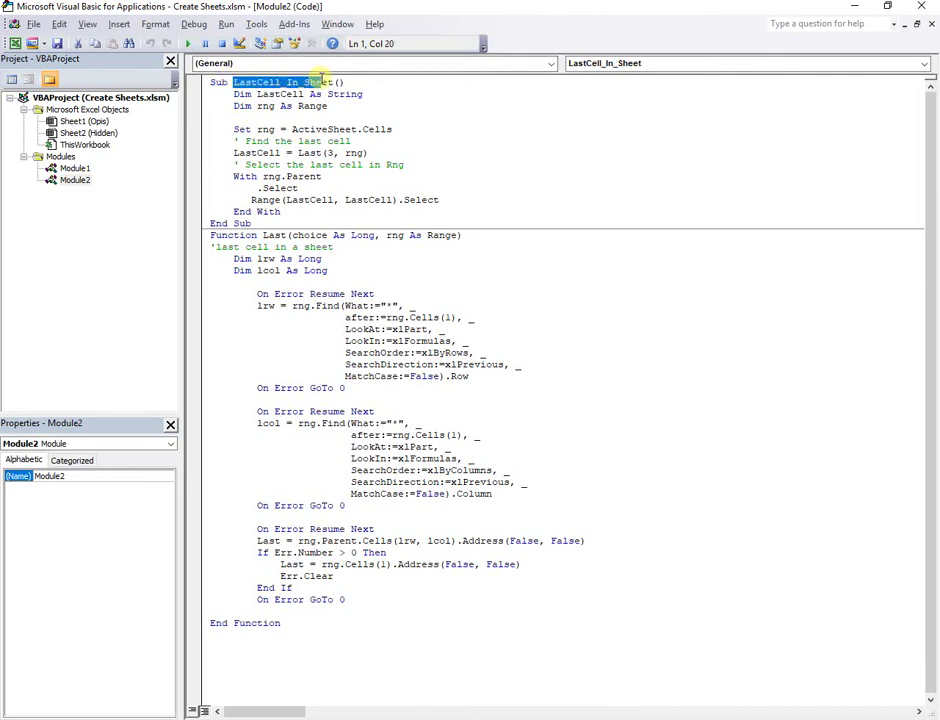
{"action": "left_click", "coordinate": [480, 135]}
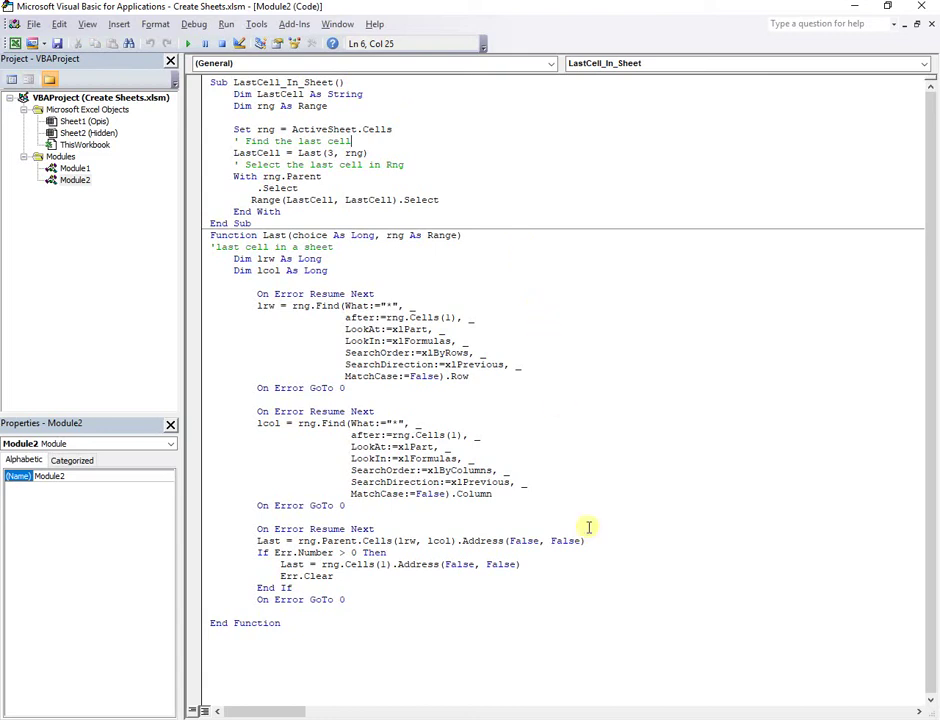
{"action": "left_click", "coordinate": [532, 601]}
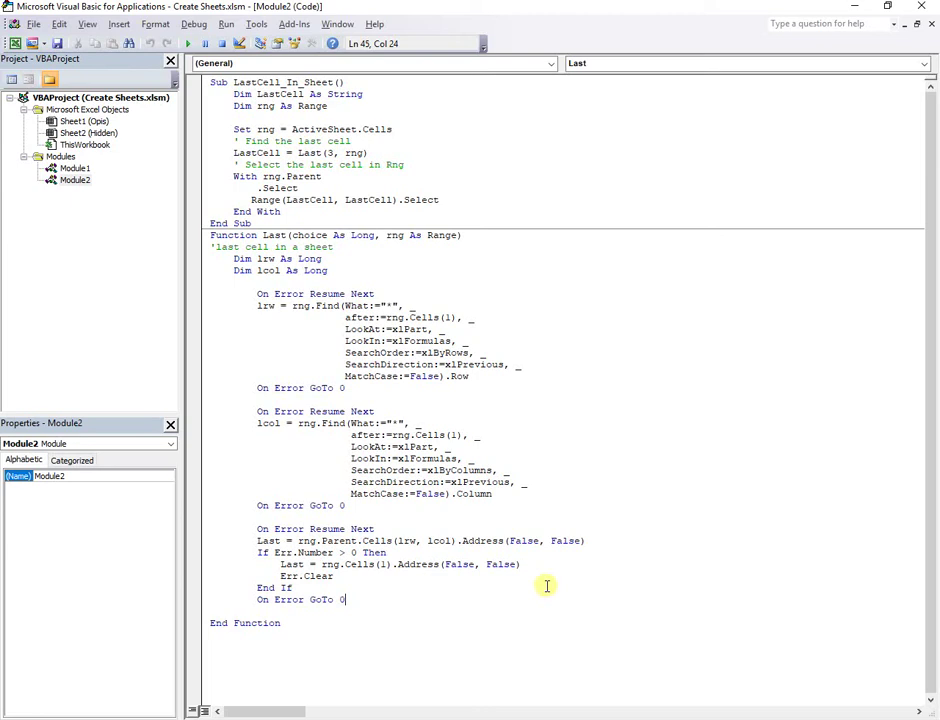
Step: Open the Opis sheet's code and highlight its LastCell_In_Sheet call after the sheet selection
{"action": "double_click", "coordinate": [84, 123]}
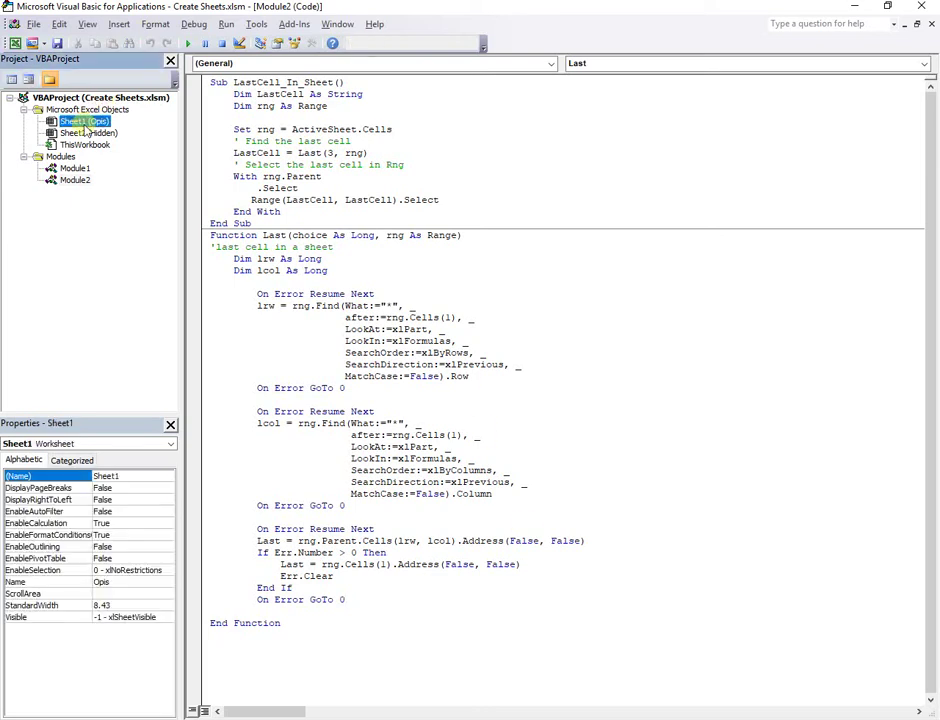
{"action": "left_click_drag", "start_coordinate": [363, 211], "coordinate": [243, 211]}
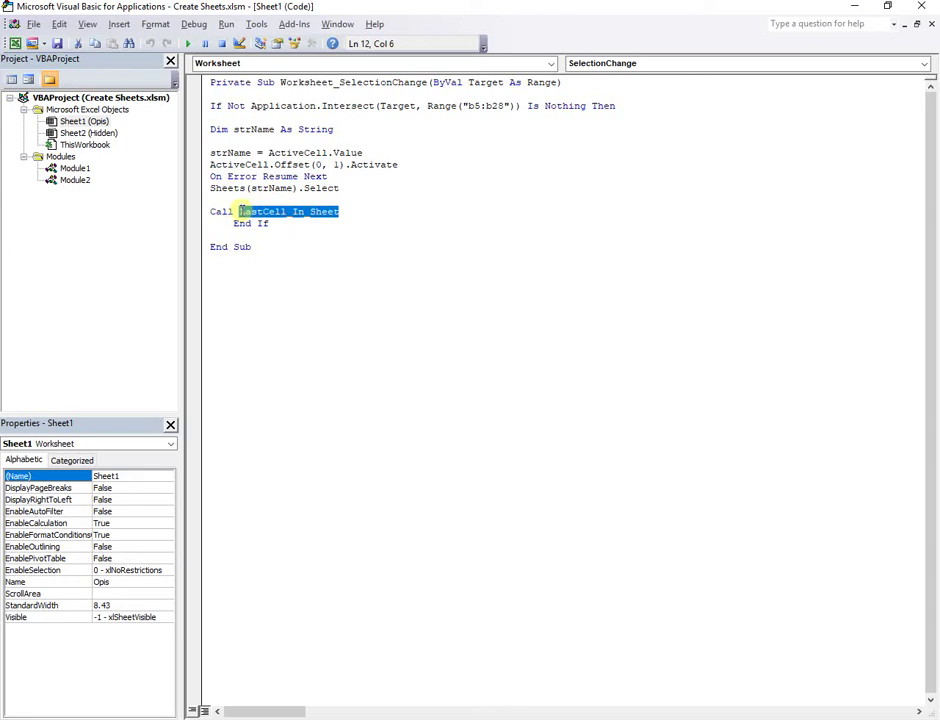
{"action": "left_click", "coordinate": [248, 190]}
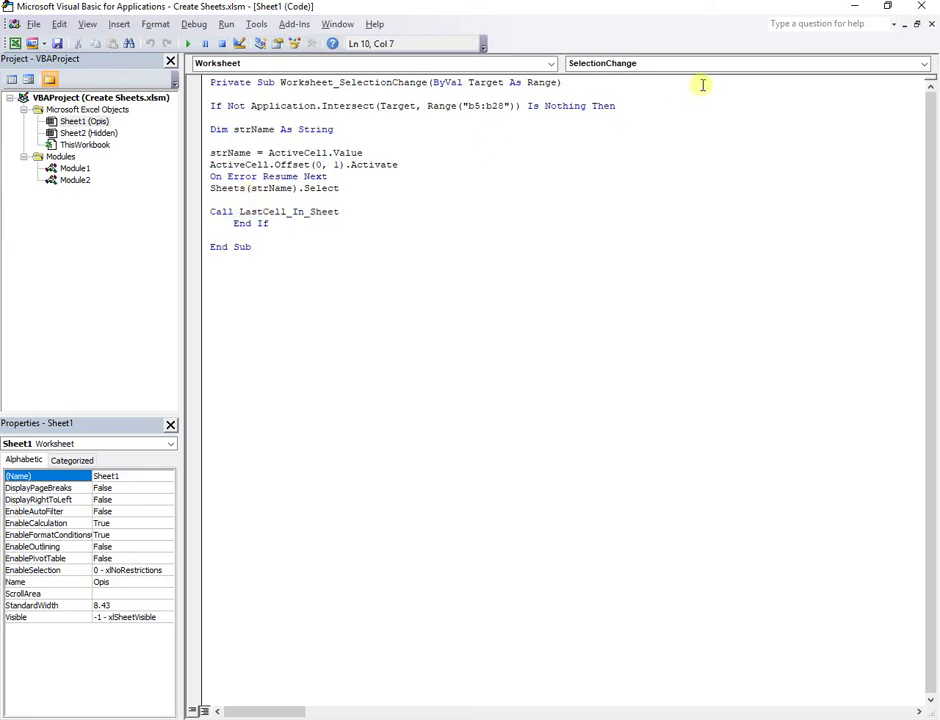
Step: Run Create sheets, check the 18-Jun sheet's table end at A39:F39, and return via the yellow row
{"action": "double_click", "coordinate": [565, 9]}
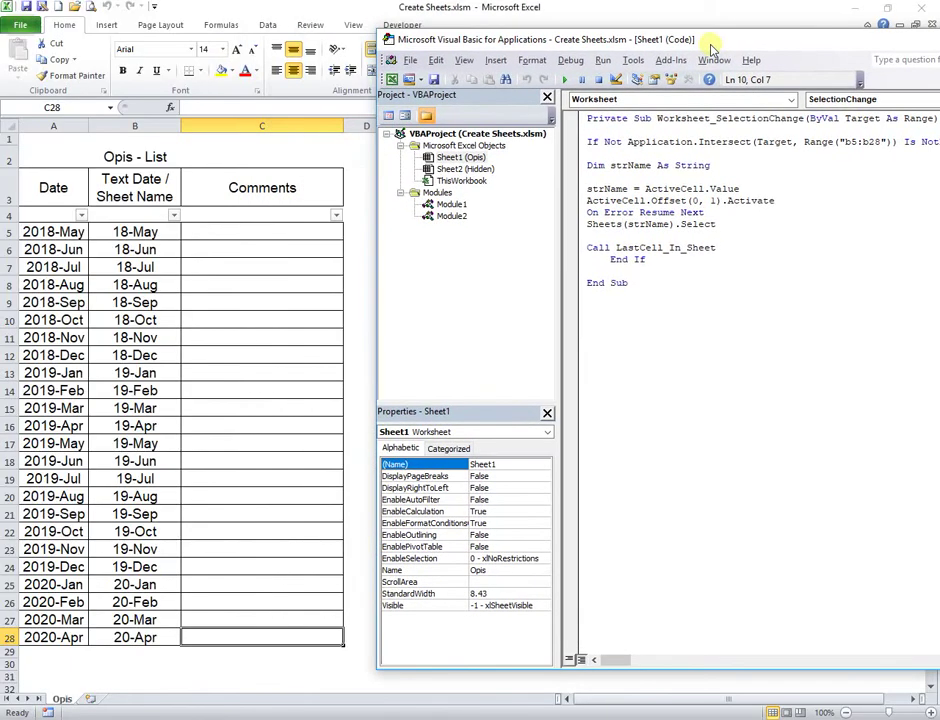
{"action": "left_click", "coordinate": [257, 407]}
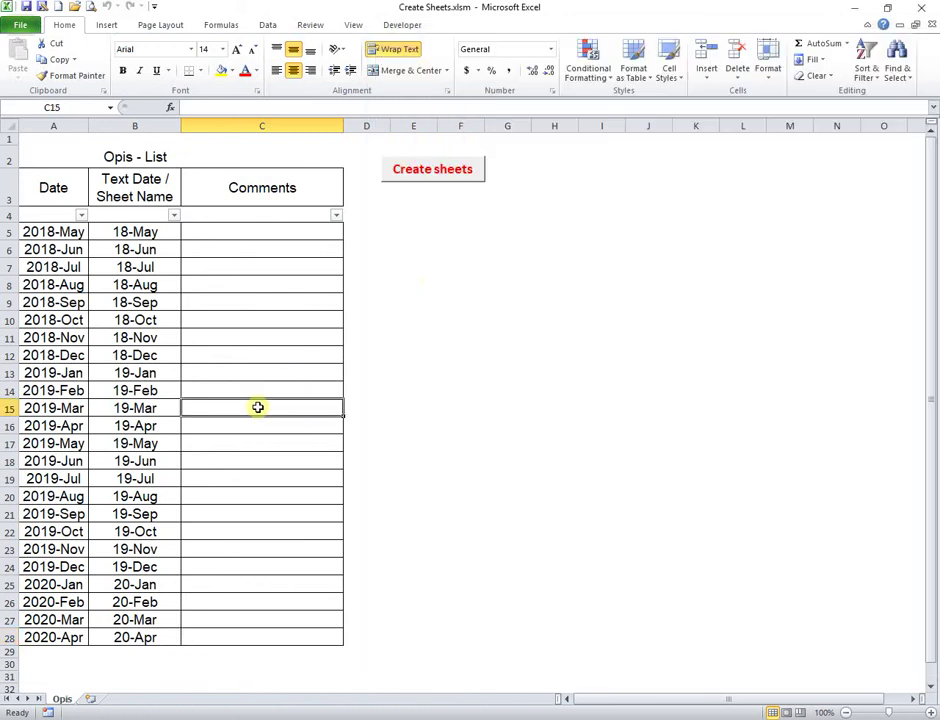
{"action": "left_click", "coordinate": [429, 185]}
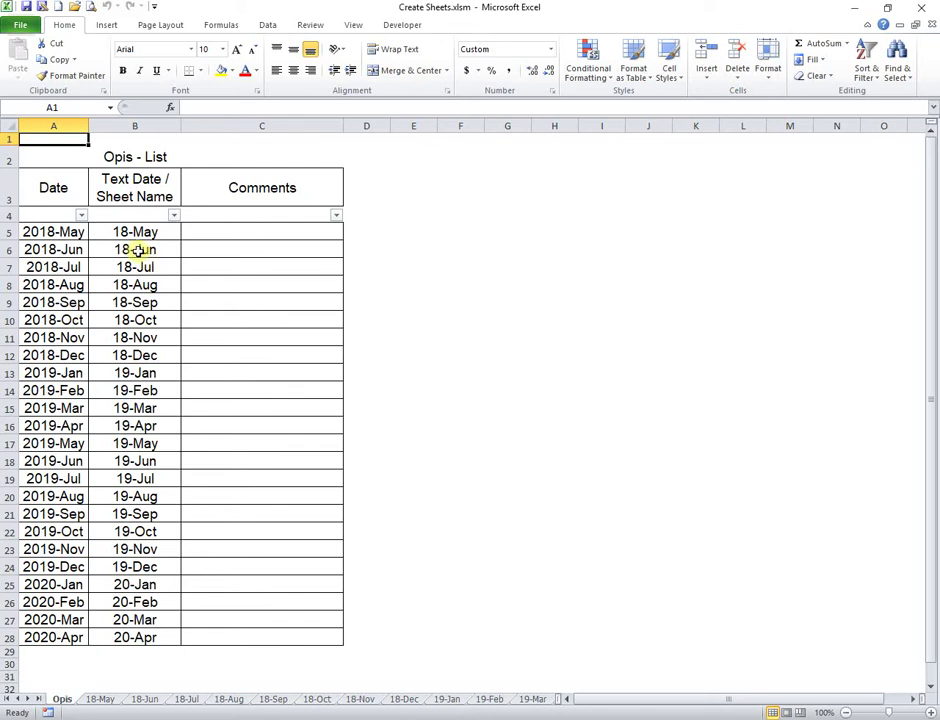
{"action": "left_click", "coordinate": [137, 250]}
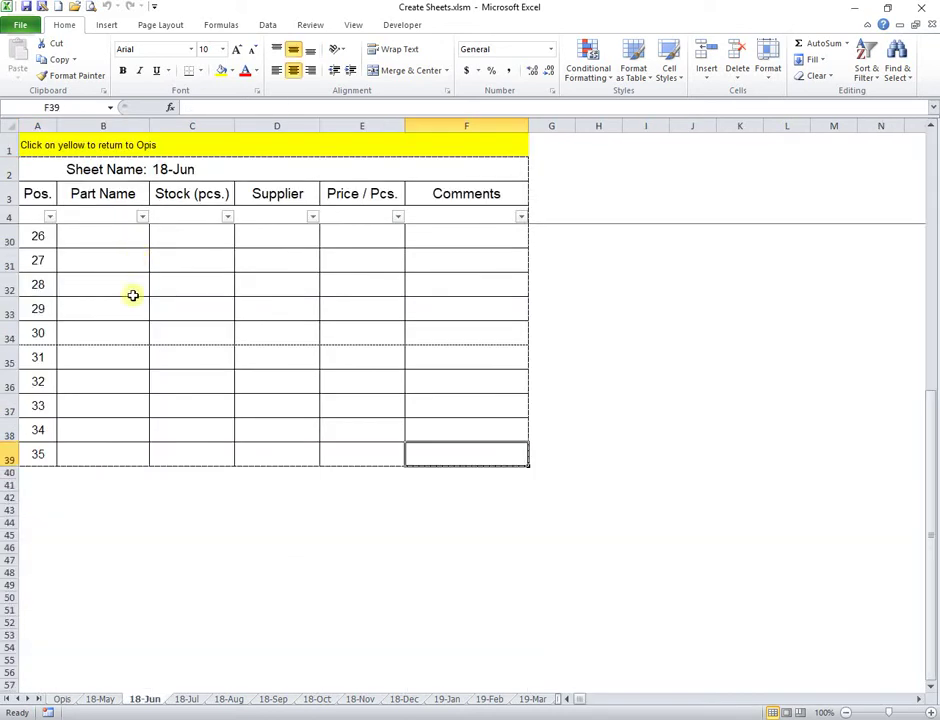
{"action": "left_click", "coordinate": [34, 452]}
{"action": "left_click", "coordinate": [420, 450]}
{"action": "left_click", "coordinate": [483, 141]}
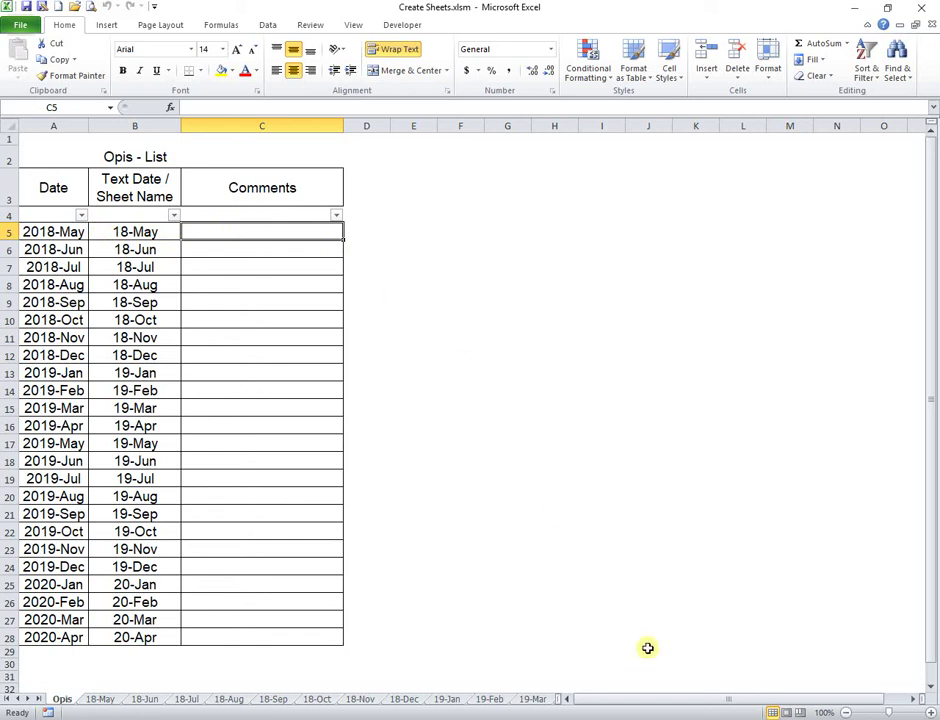
Step: Open the 18-May sheet's code through View Code on its tab
{"action": "left_click", "coordinate": [99, 700]}
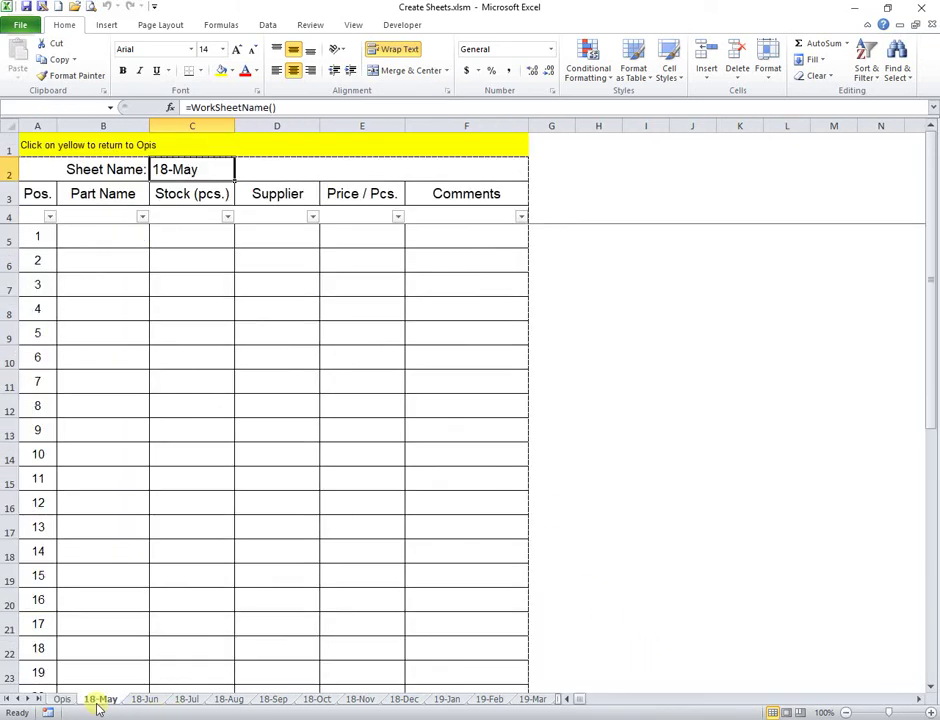
{"action": "right_click", "coordinate": [97, 702]}
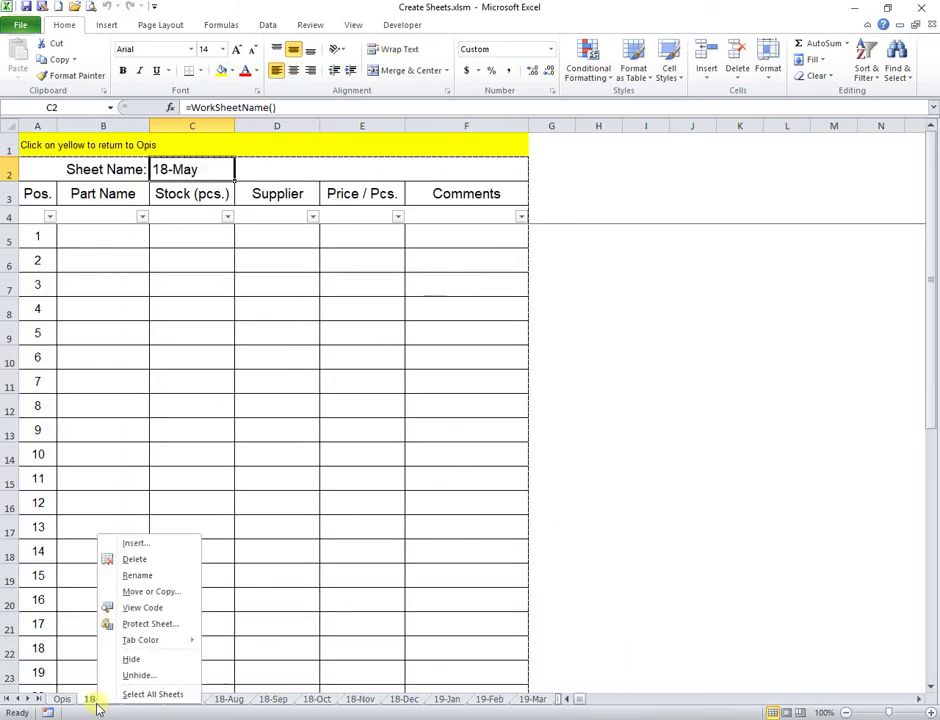
{"action": "left_click", "coordinate": [132, 607]}
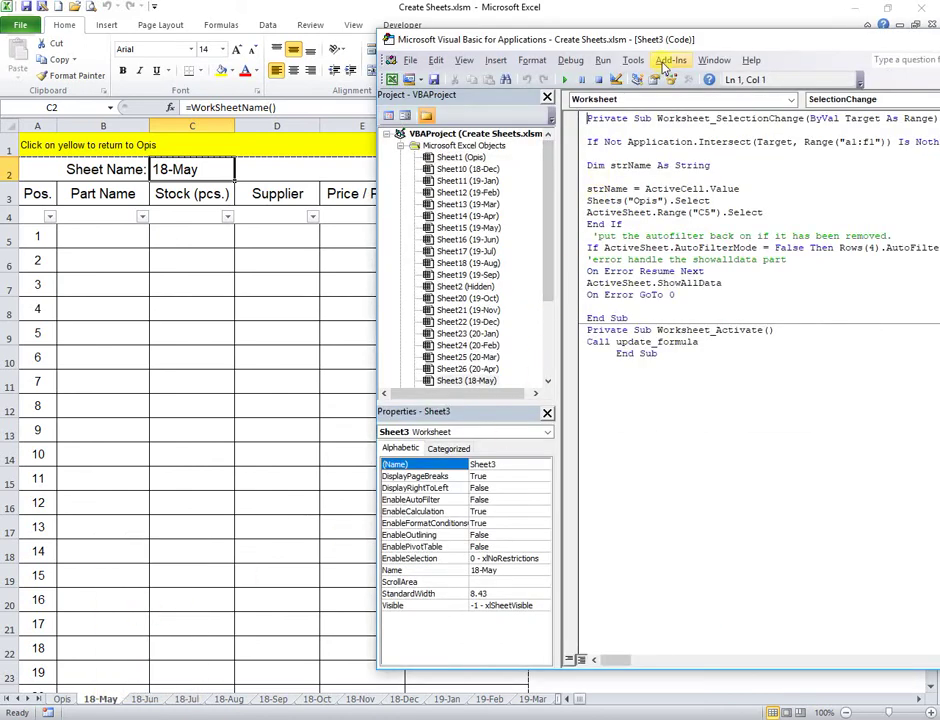
Step: Inspect the Range("a1:f1") trigger and the Range("C5") return target in the month sheet code
{"action": "left_click_drag", "start_coordinate": [703, 41], "coordinate": [510, 66]}
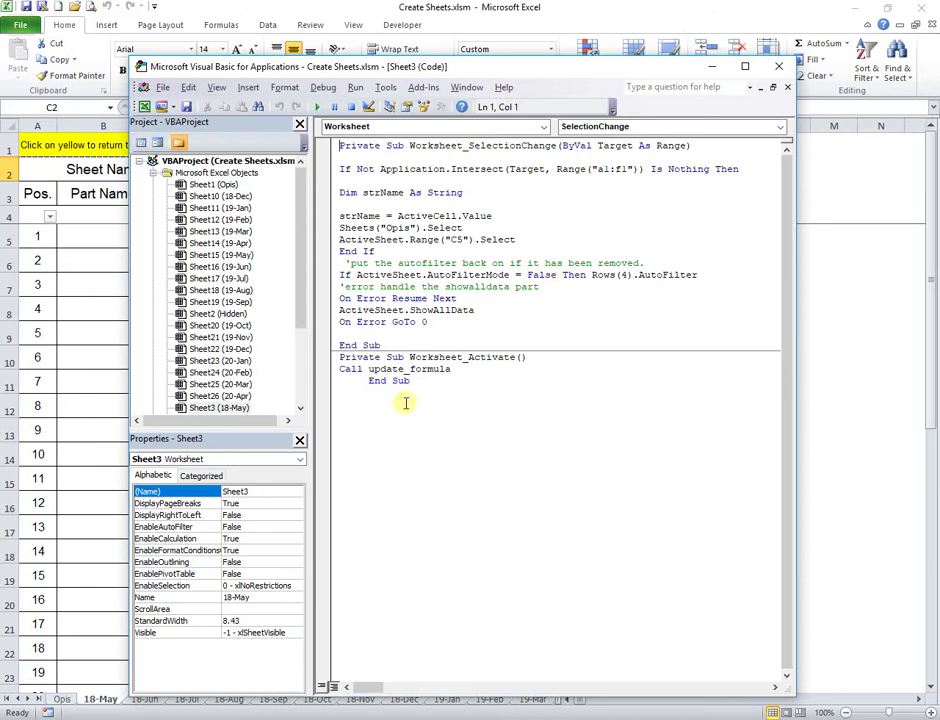
{"action": "double_click", "coordinate": [463, 240]}
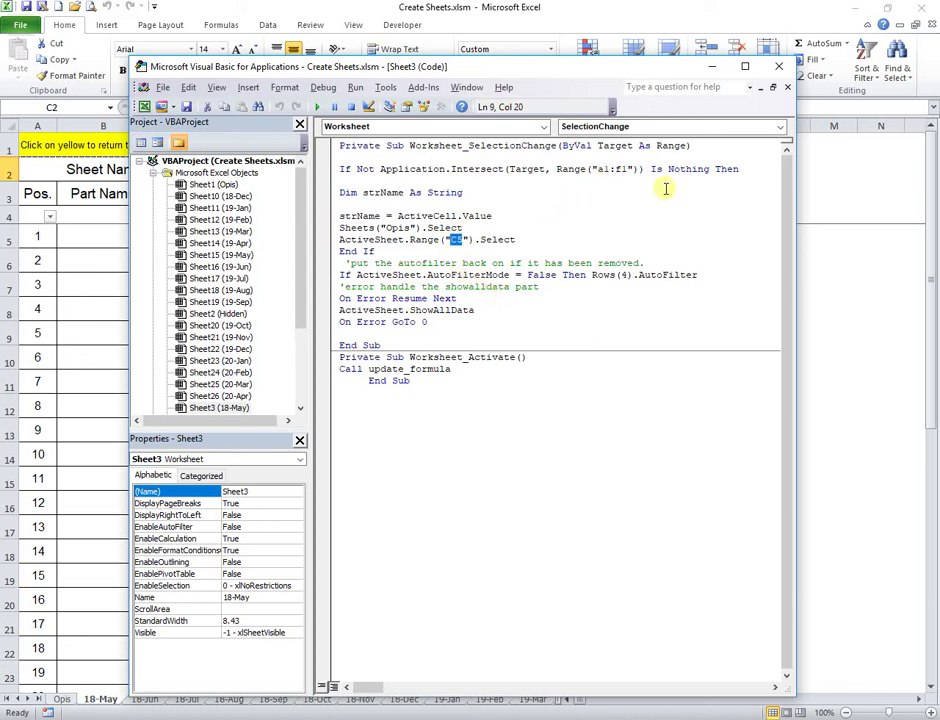
{"action": "left_click_drag", "start_coordinate": [550, 70], "coordinate": [517, 192]}
{"action": "left_click_drag", "start_coordinate": [594, 291], "coordinate": [563, 291]}
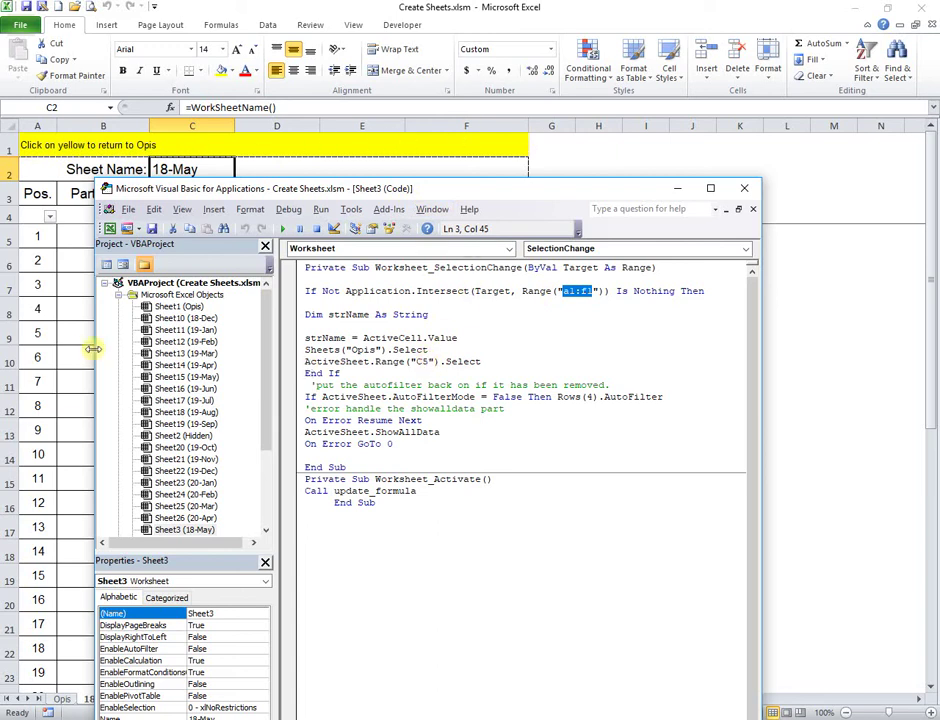
Step: On the 18-May sheet, confirm the yellow row returns to Opis, then go back to the editor
{"action": "left_click", "coordinate": [63, 348]}
{"action": "left_click", "coordinate": [338, 147]}
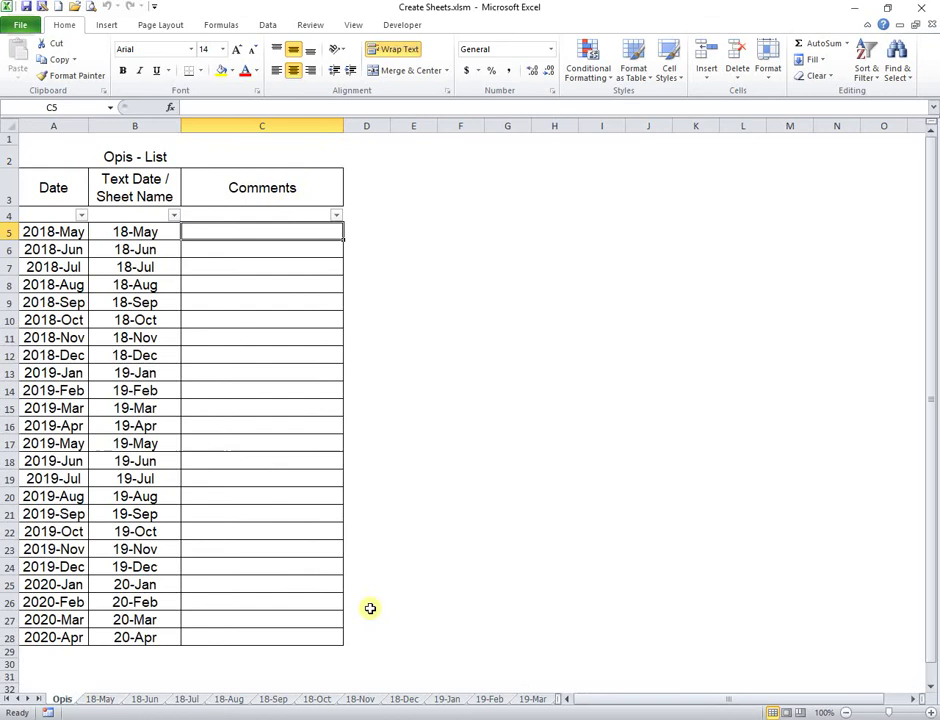
{"action": "key", "text": "alt+F11"}
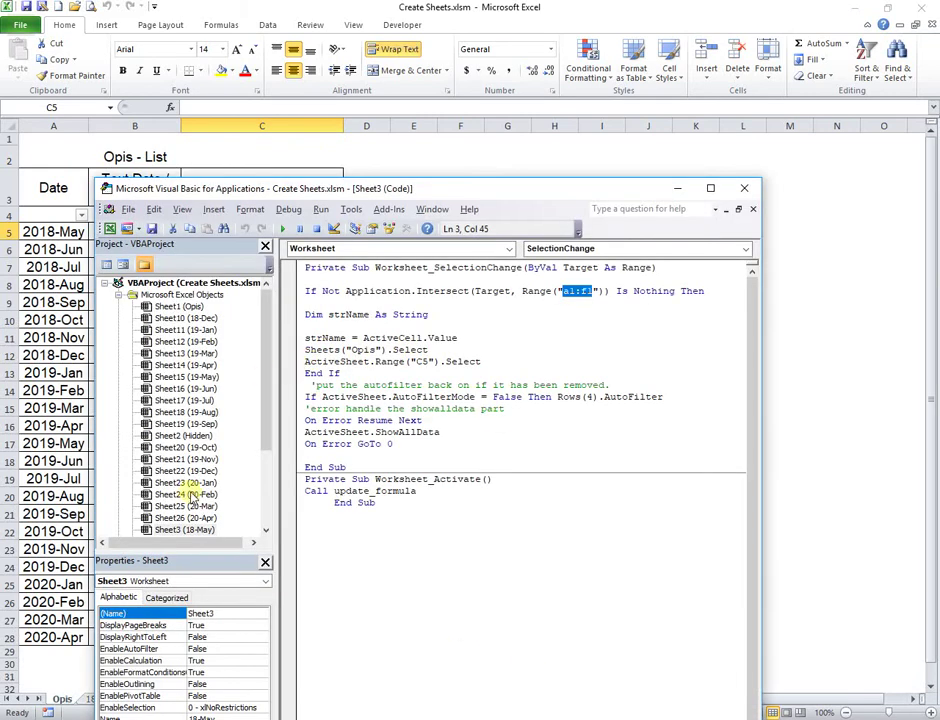
Step: Open the hidden template, 20-Mar and 18-Aug sheet modules to compare their handlers
{"action": "left_click_drag", "start_coordinate": [270, 370], "coordinate": [269, 440]}
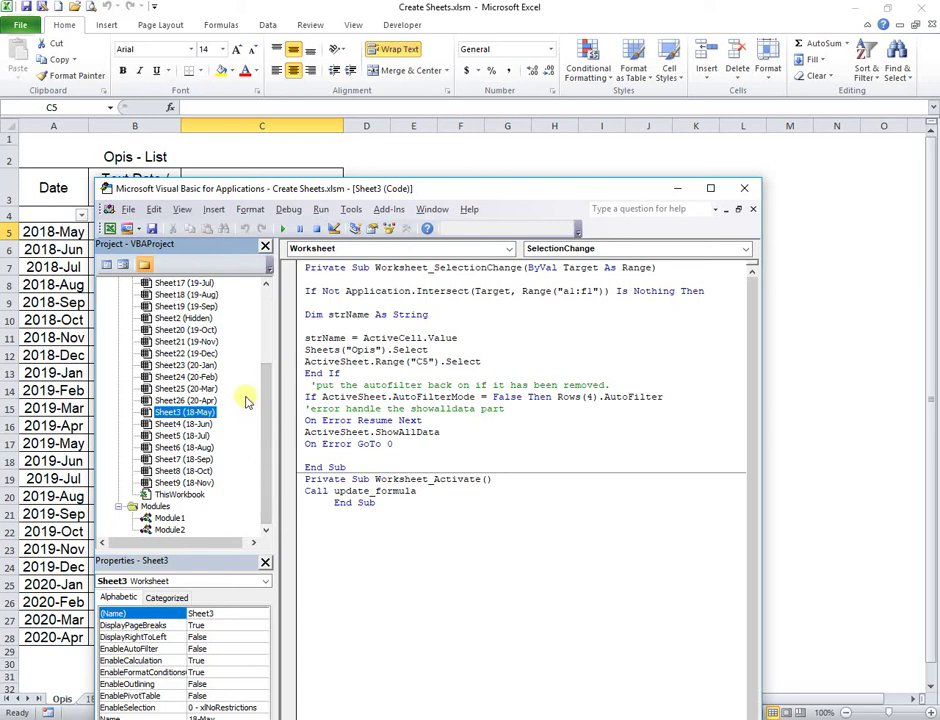
{"action": "double_click", "coordinate": [190, 318]}
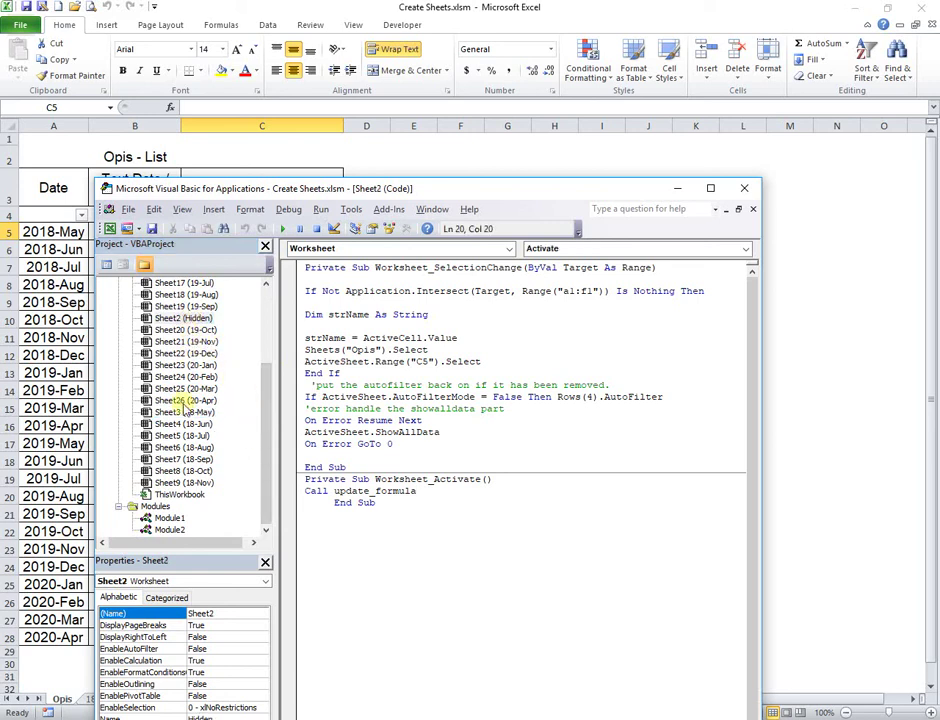
{"action": "double_click", "coordinate": [183, 483]}
{"action": "double_click", "coordinate": [185, 388]}
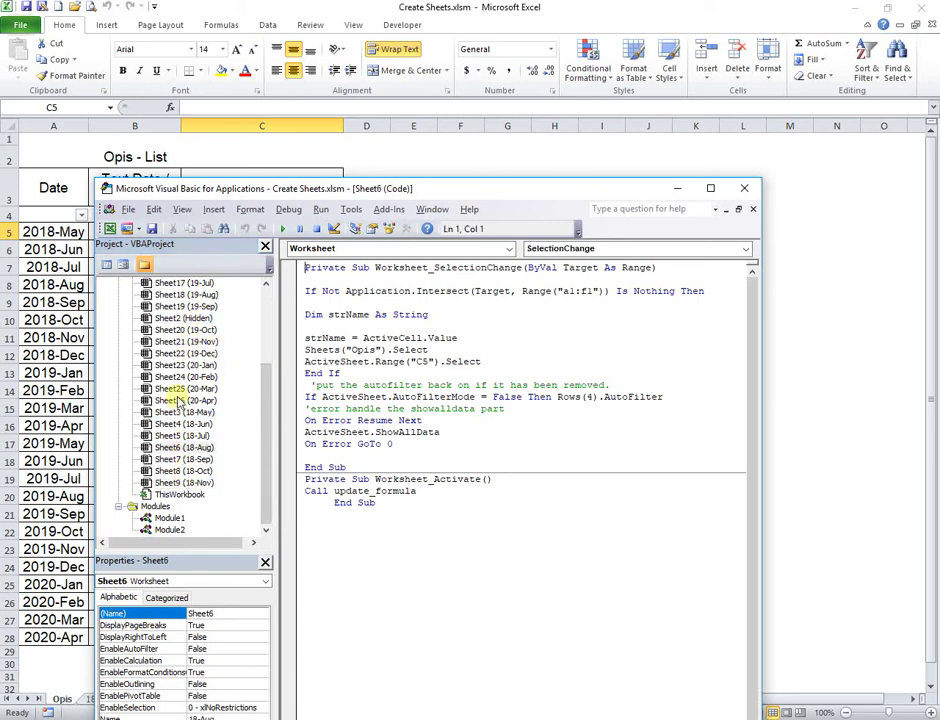
Step: Jump from Opis to 18-May via its list entry and return using the yellow row
{"action": "double_click", "coordinate": [188, 317]}
{"action": "left_click", "coordinate": [553, 160]}
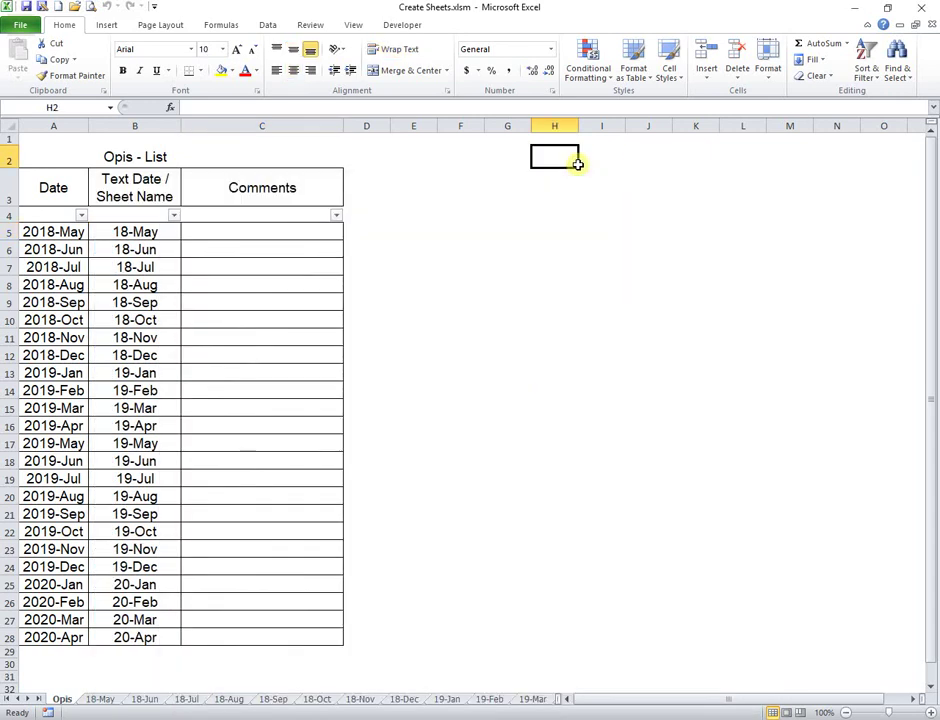
{"action": "left_click", "coordinate": [141, 231]}
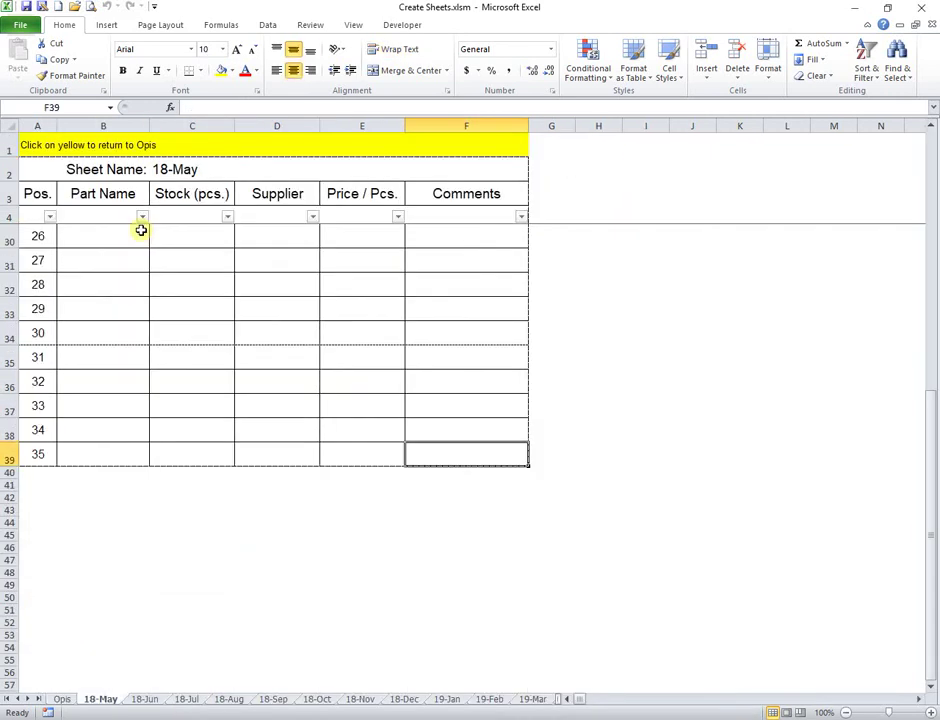
{"action": "left_click", "coordinate": [260, 144]}
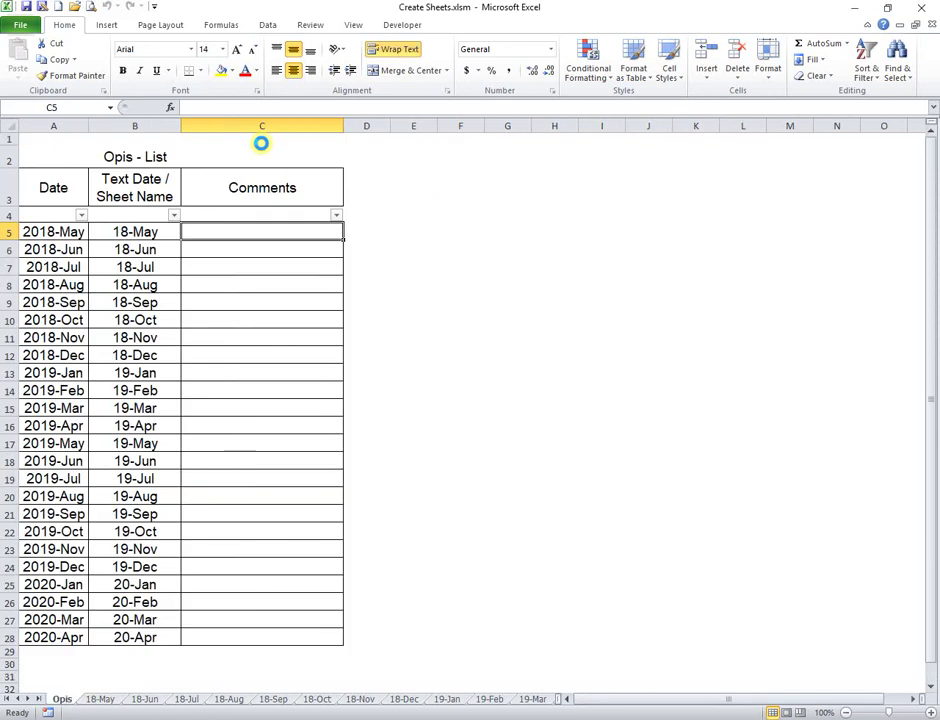
Step: Check the TEXT formula in B5:B28, retest the 18-May round trip, and reopen the VBA editor
{"action": "left_click_drag", "start_coordinate": [139, 230], "coordinate": [138, 637]}
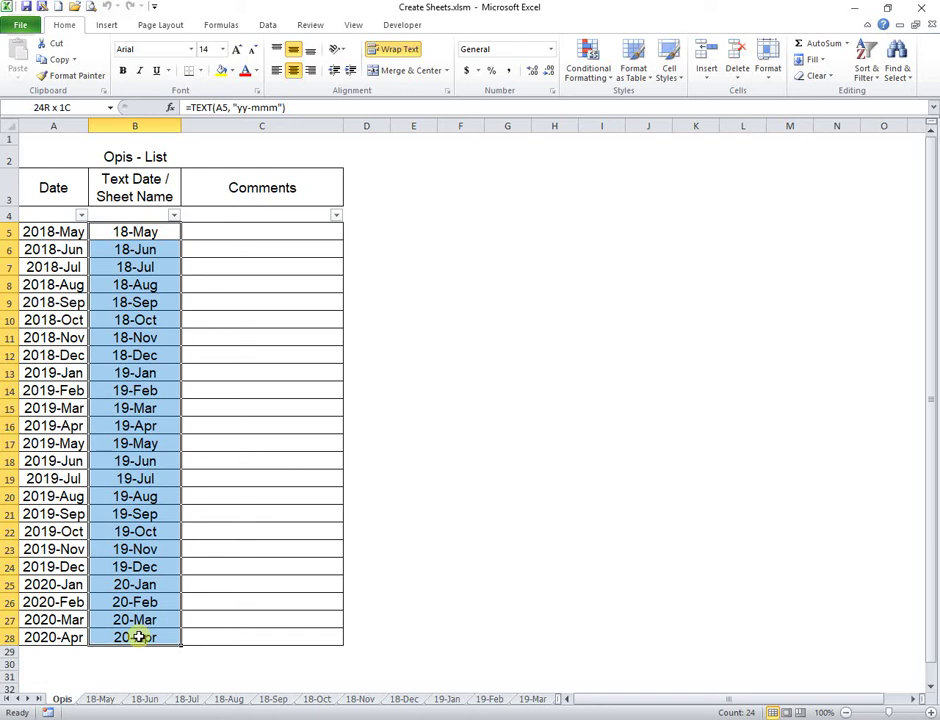
{"action": "key", "text": "ctrl+Page_Down"}
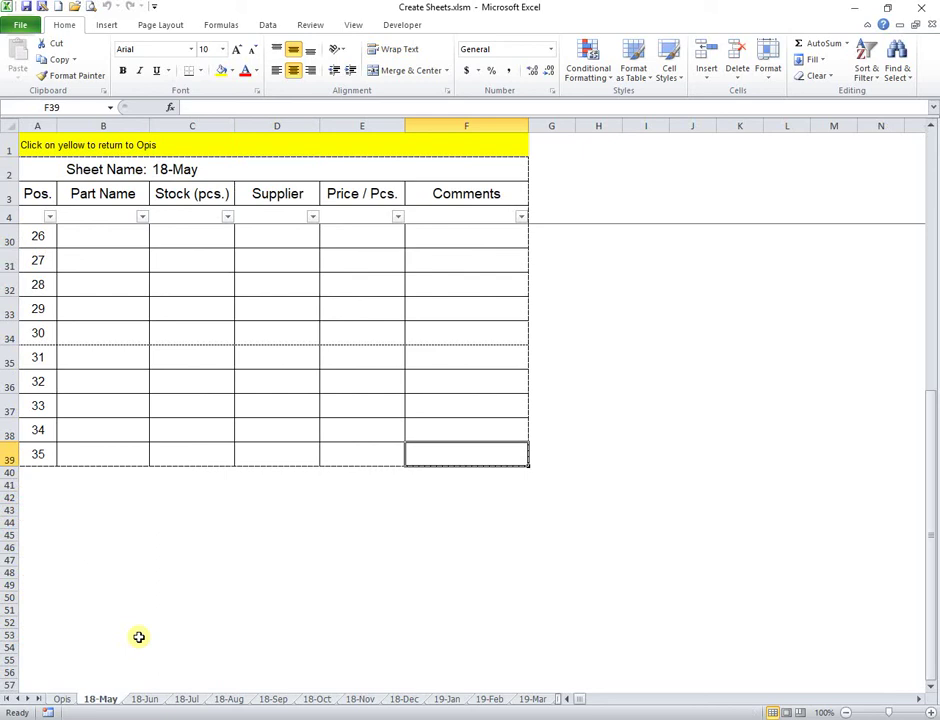
{"action": "left_click", "coordinate": [218, 150]}
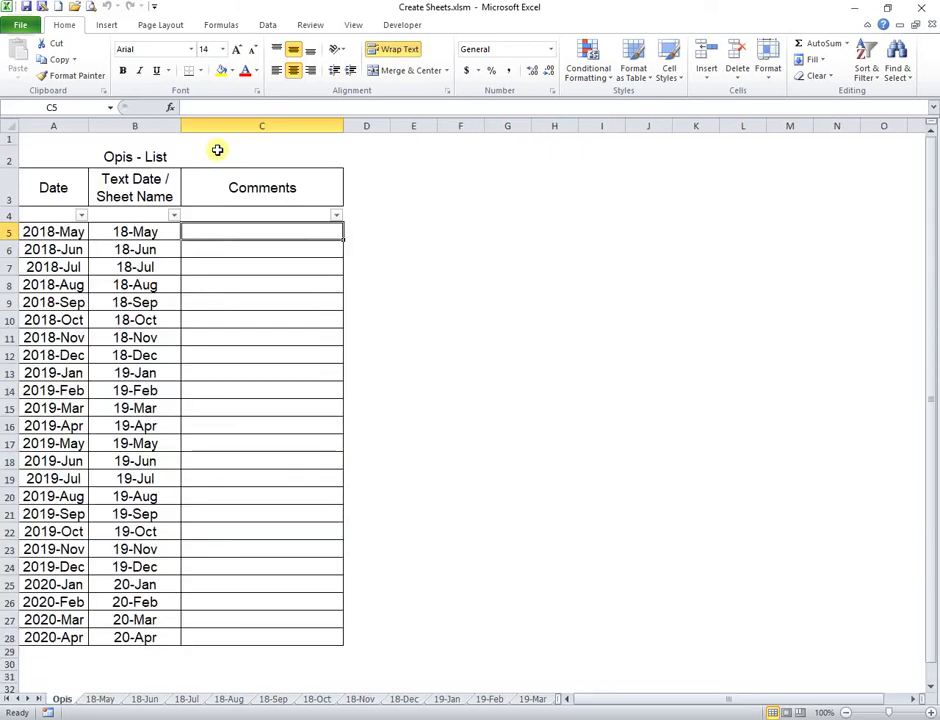
{"action": "key", "text": "alt+F11"}
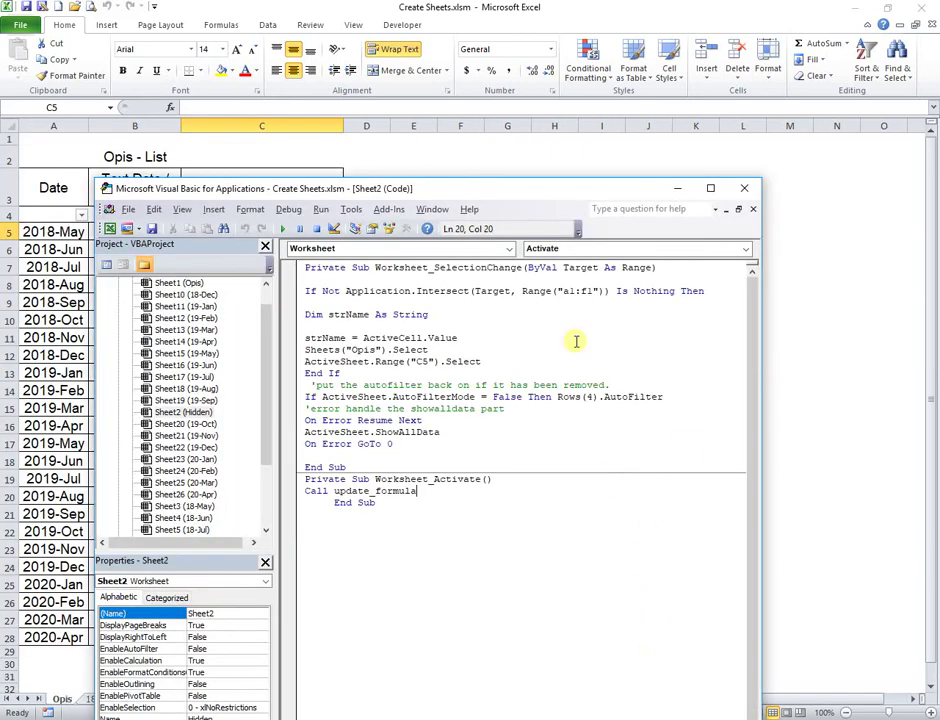